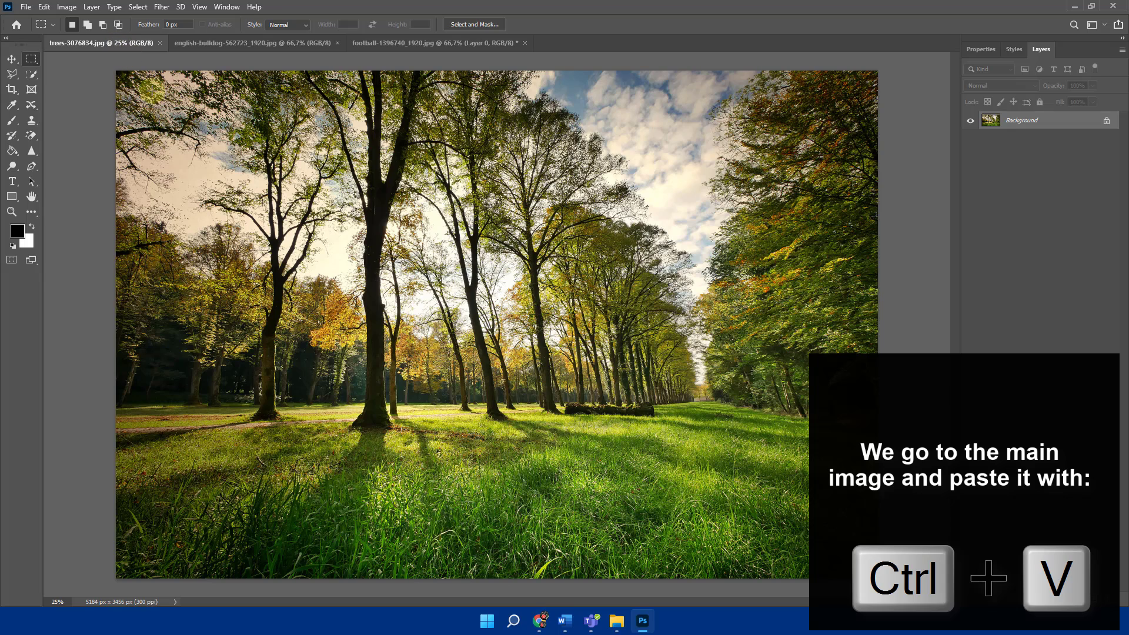
- Paste the copied football into the trees image and place it on the grass in the lower-right area of the photo
{"action": "left_click", "coordinate": [11, 59]}
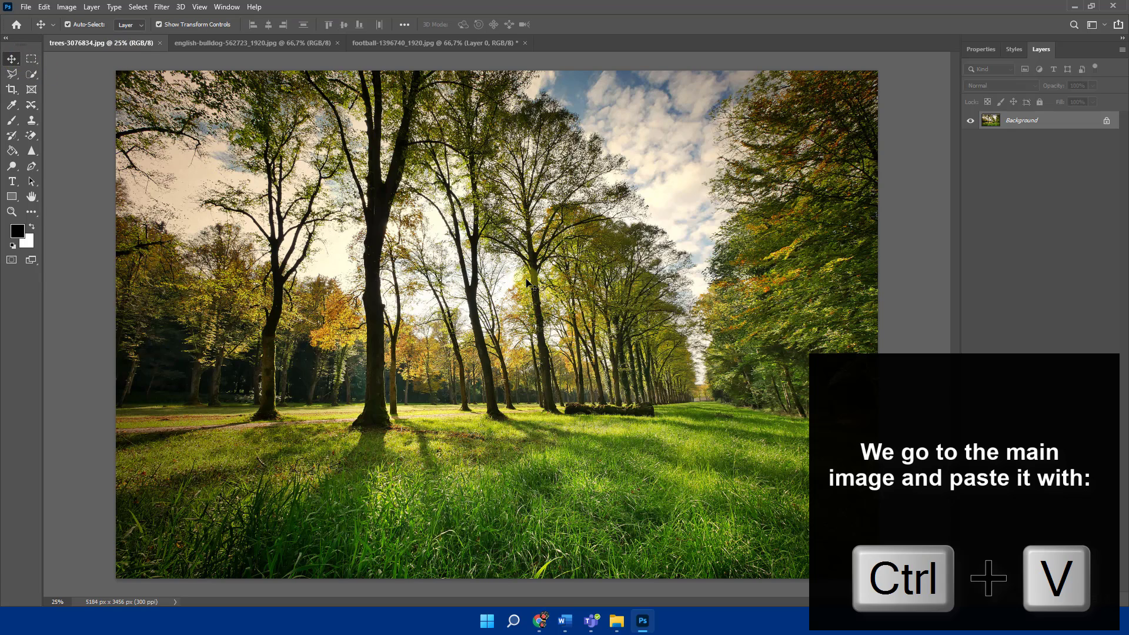
{"action": "key", "text": "ctrl+v"}
{"action": "left_click_drag", "start_coordinate": [527, 289], "coordinate": [752, 505]}
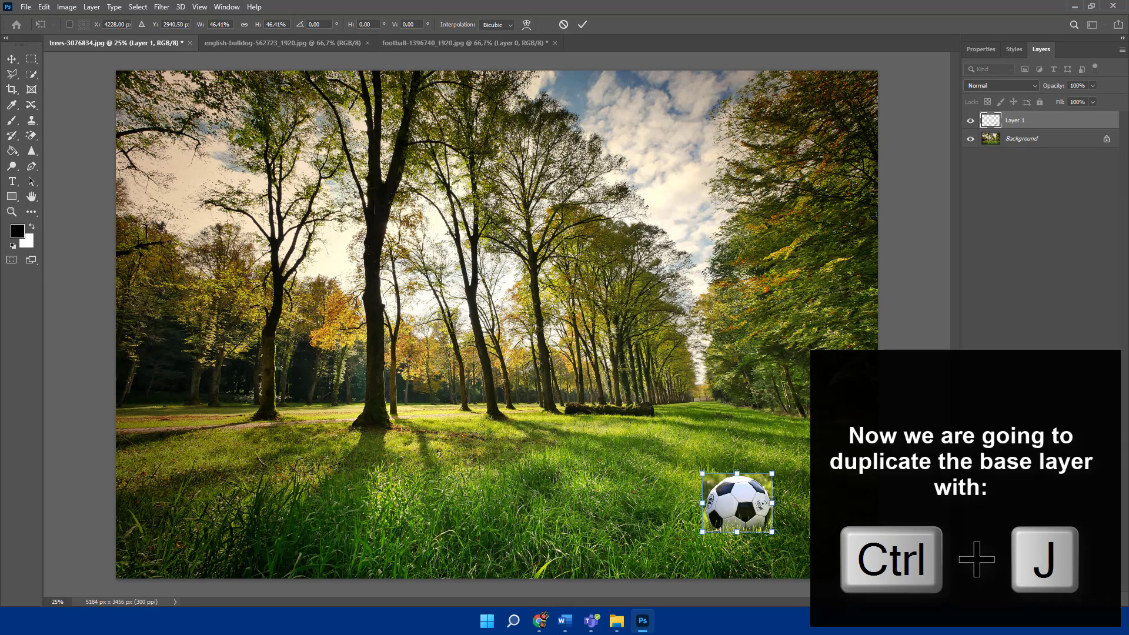
- Convert the Background into the regular layer Layer 0 and duplicate it
{"action": "double_click", "coordinate": [1011, 139]}
{"action": "left_click", "coordinate": [636, 198]}
{"action": "key", "text": "ctrl+j"}
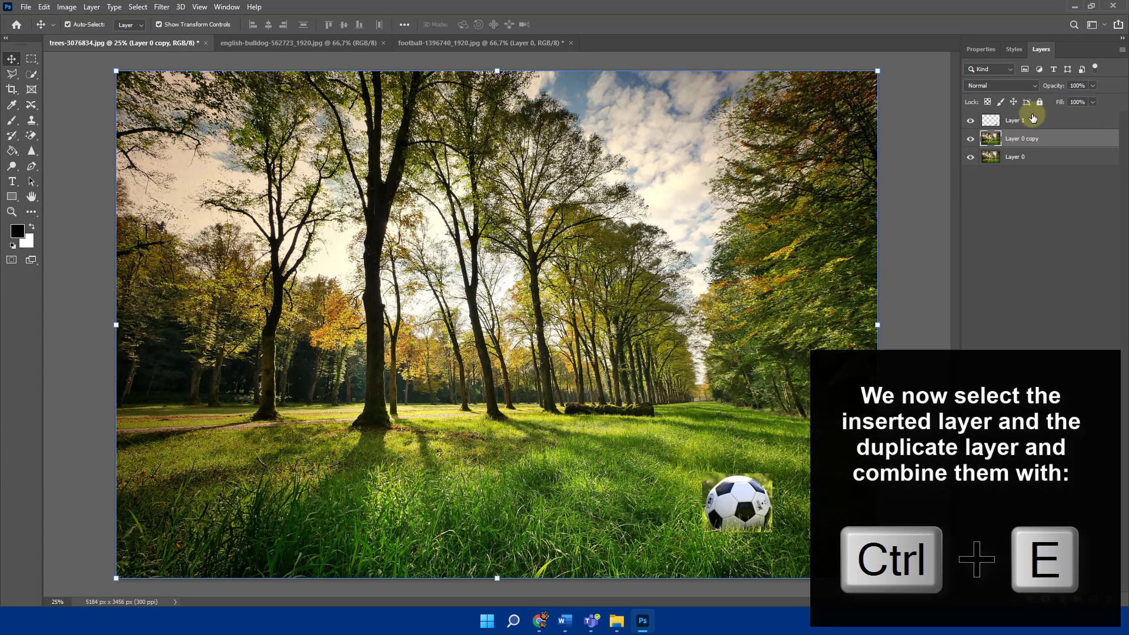
- Merge the pasted football layer with the Layer 0 copy
{"action": "left_click", "coordinate": [1019, 120], "text": "ctrl"}
{"action": "key", "text": "ctrl+e"}
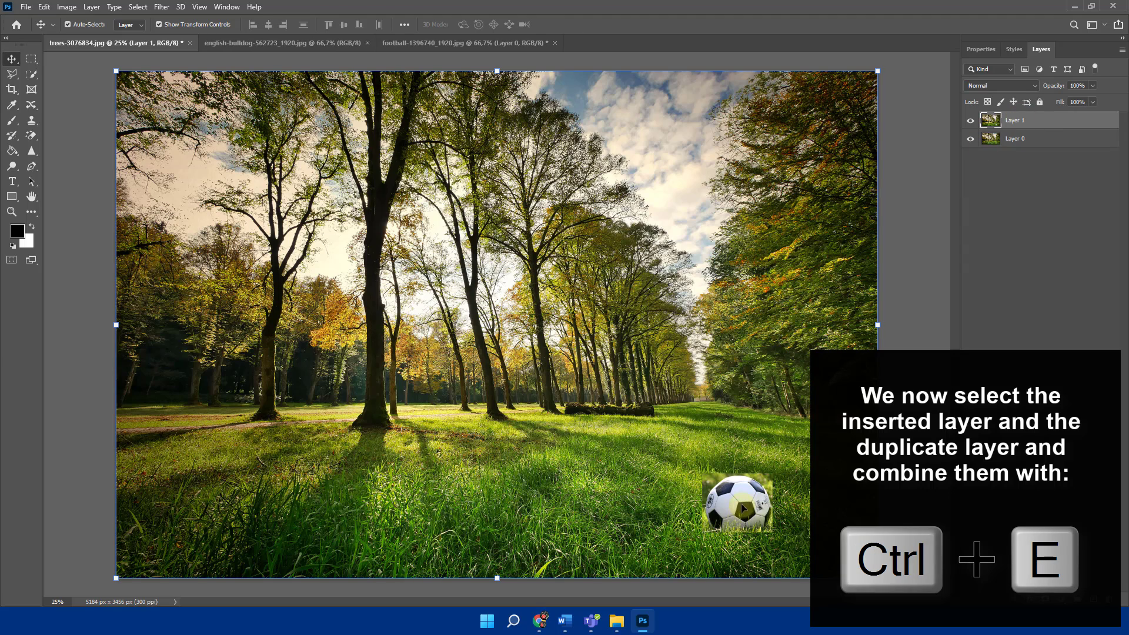
{"action": "mouse_move", "coordinate": [741, 504]}
{"action": "left_mouse_down"}
{"action": "mouse_move", "coordinate": [703, 497]}
{"action": "mouse_move", "coordinate": [740, 501]}
{"action": "left_mouse_up"}
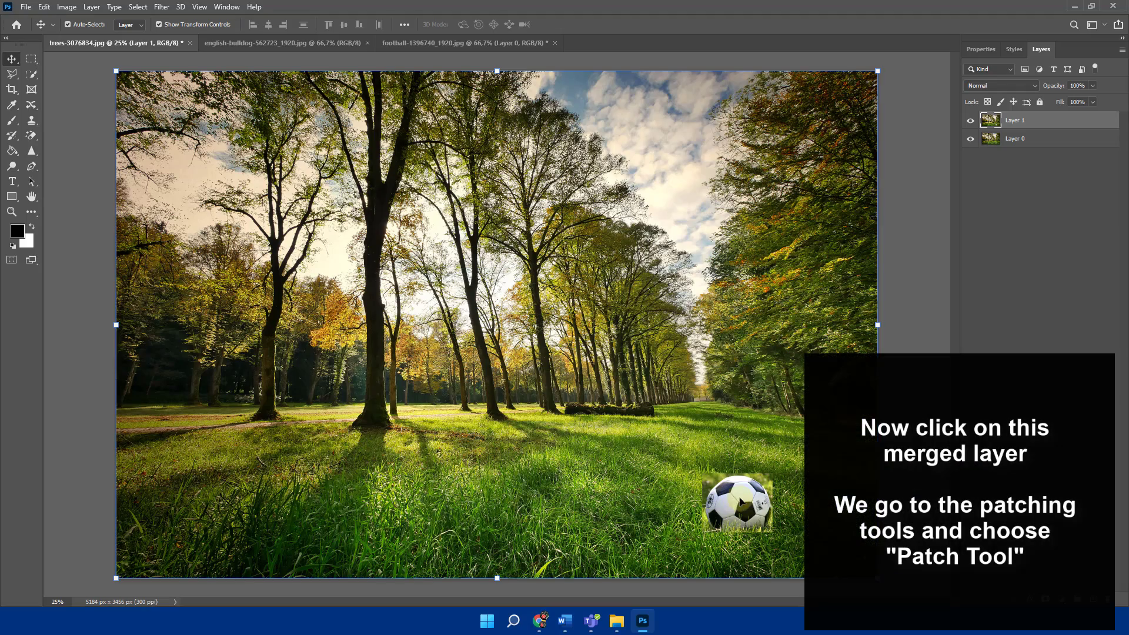
- Outline the football with the Patch tool in Destination mode and patch it onto the grass in the photo's lower-left area
{"action": "scroll", "coordinate": [758, 500], "scroll_direction": "up", "scroll_amount": 2}
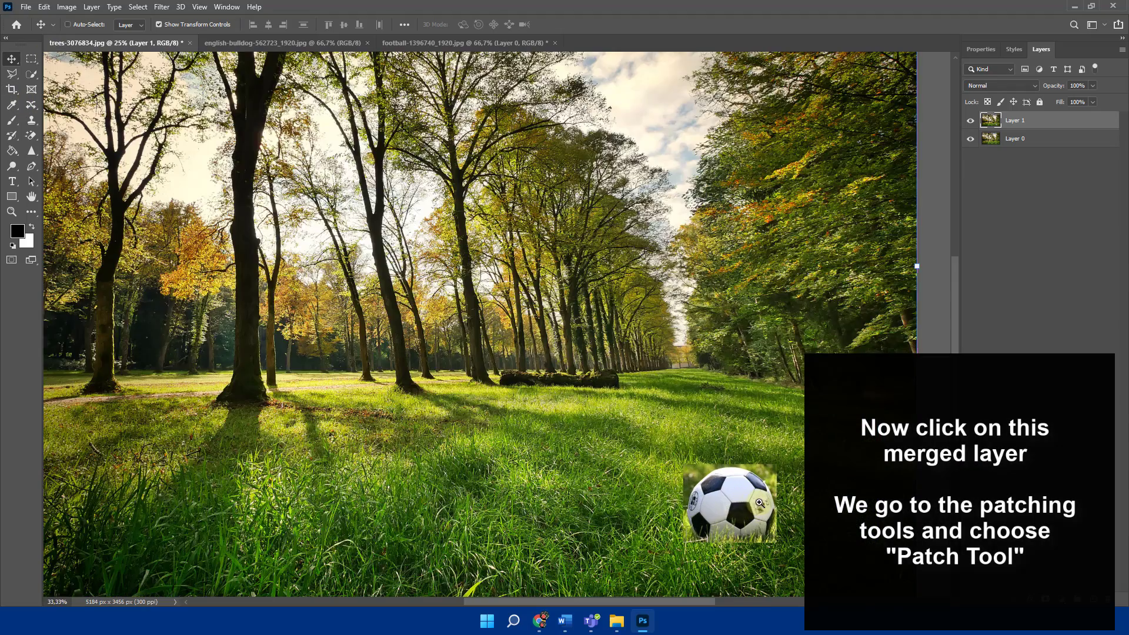
{"action": "left_click", "coordinate": [32, 127]}
{"action": "left_click_drag", "start_coordinate": [31, 105], "coordinate": [59, 129]}
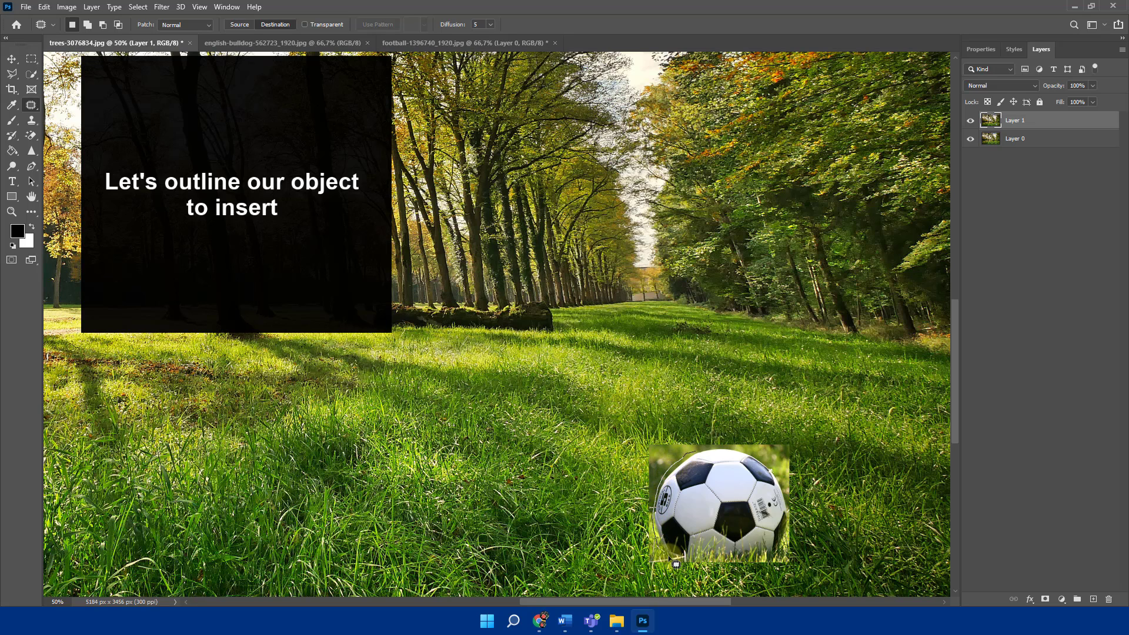
{"action": "left_click_drag", "start_coordinate": [693, 568], "coordinate": [768, 571]}
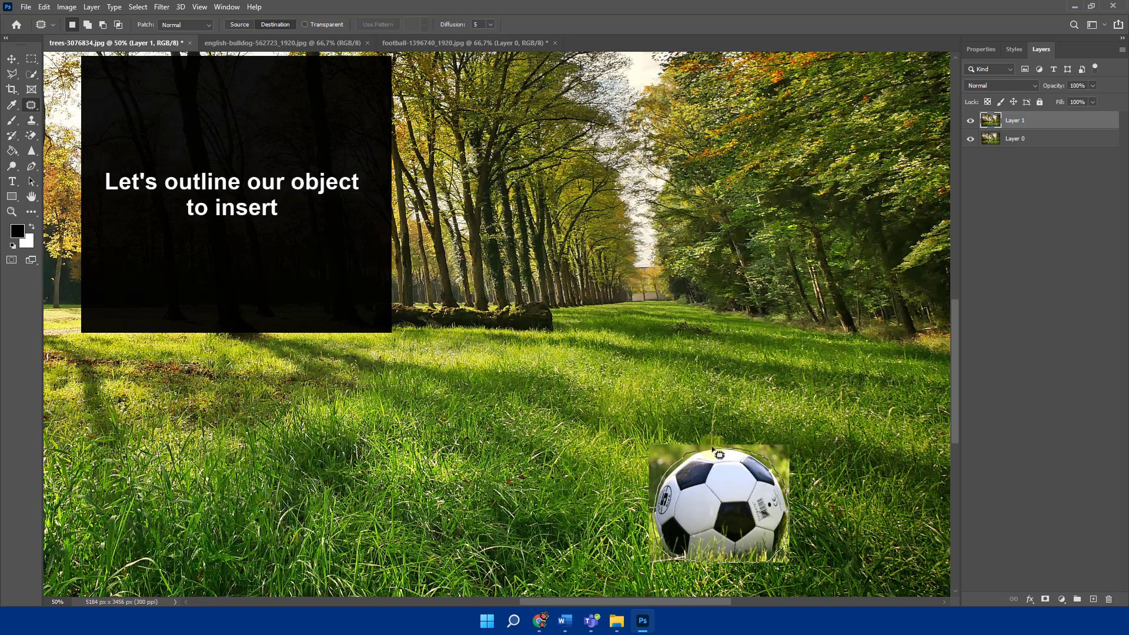
{"action": "left_click_drag", "start_coordinate": [705, 458], "coordinate": [663, 505]}
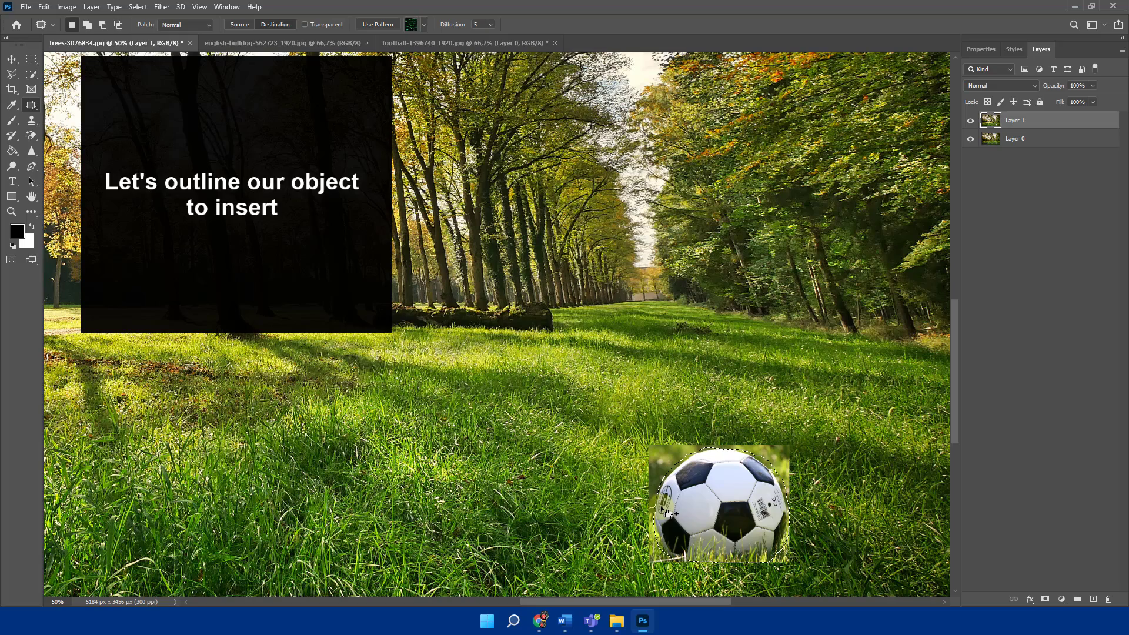
{"action": "scroll", "coordinate": [669, 514], "scroll_direction": "down", "scroll_amount": 1}
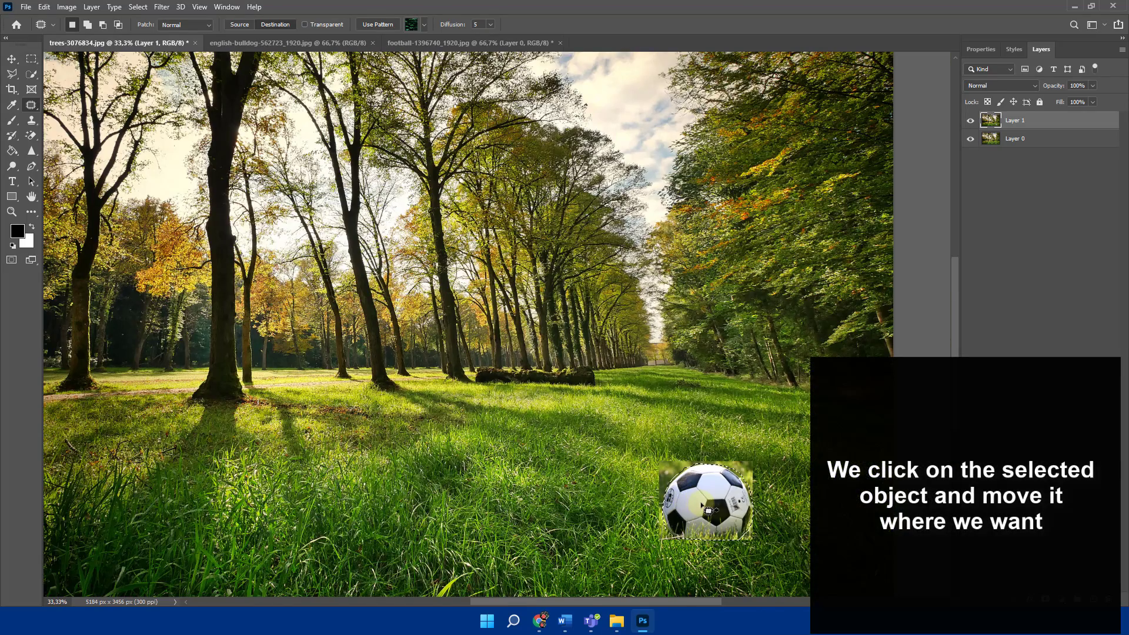
{"action": "left_click_drag", "start_coordinate": [703, 512], "coordinate": [297, 558]}
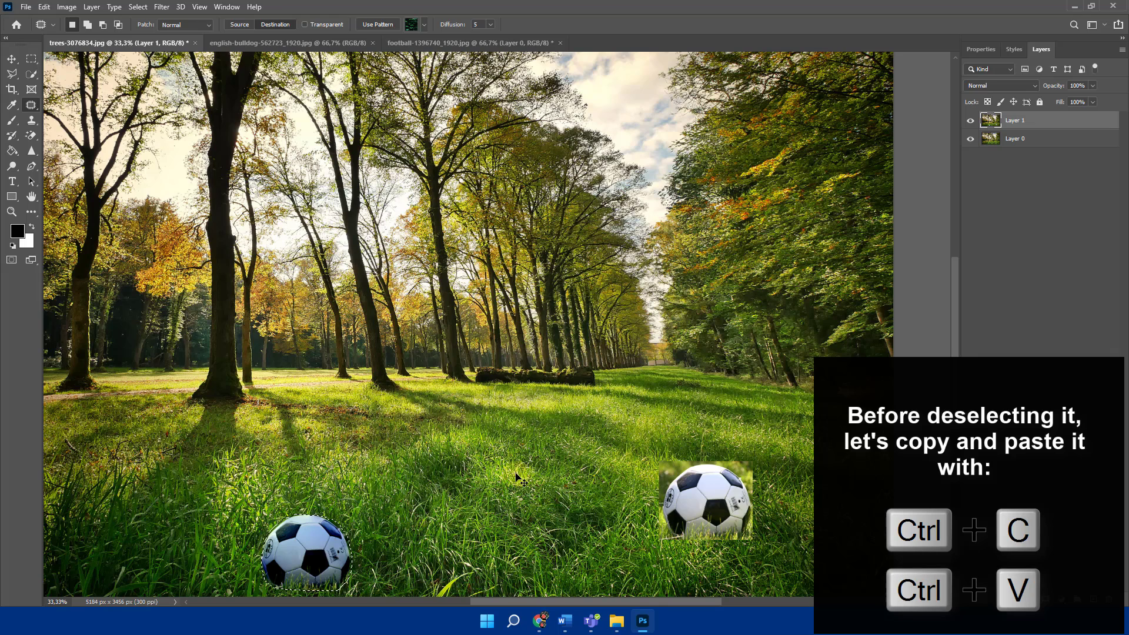
- Copy the patched football onto its own new layer and move the copy just right of the patched one
{"action": "key", "text": "ctrl+c"}
{"action": "key", "text": "ctrl+v"}
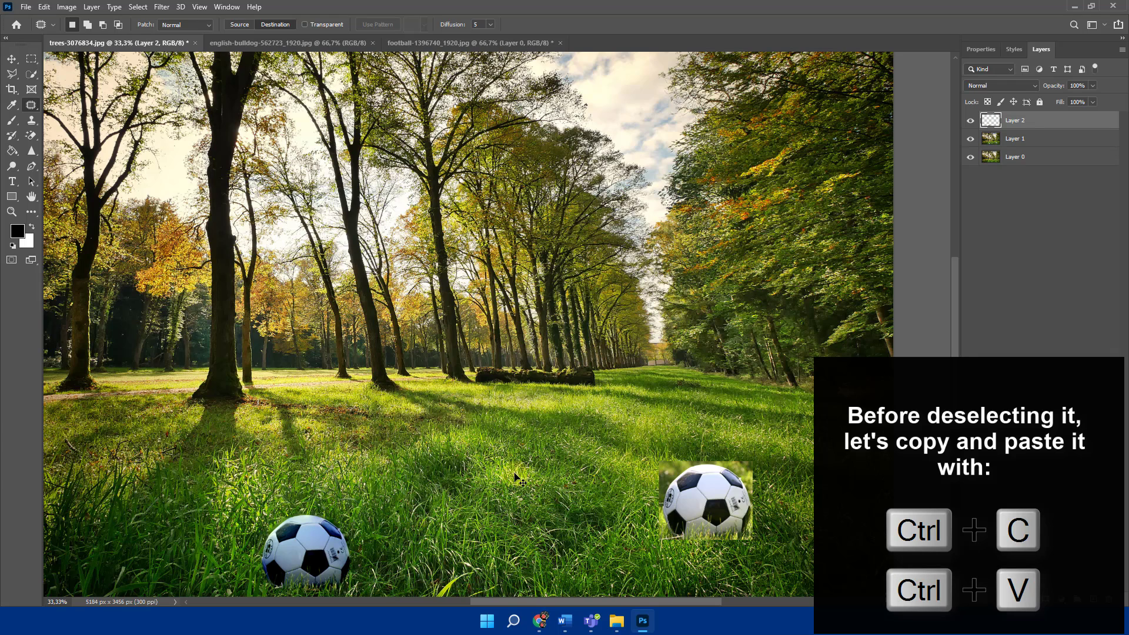
{"action": "left_click", "coordinate": [13, 60]}
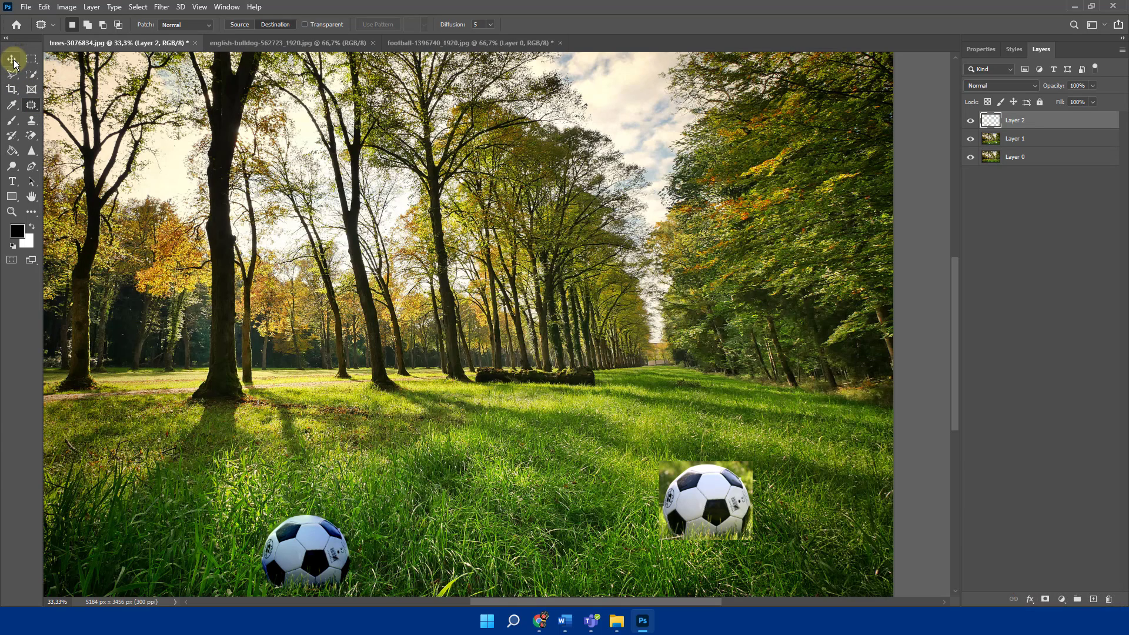
{"action": "left_click_drag", "start_coordinate": [314, 555], "coordinate": [410, 558]}
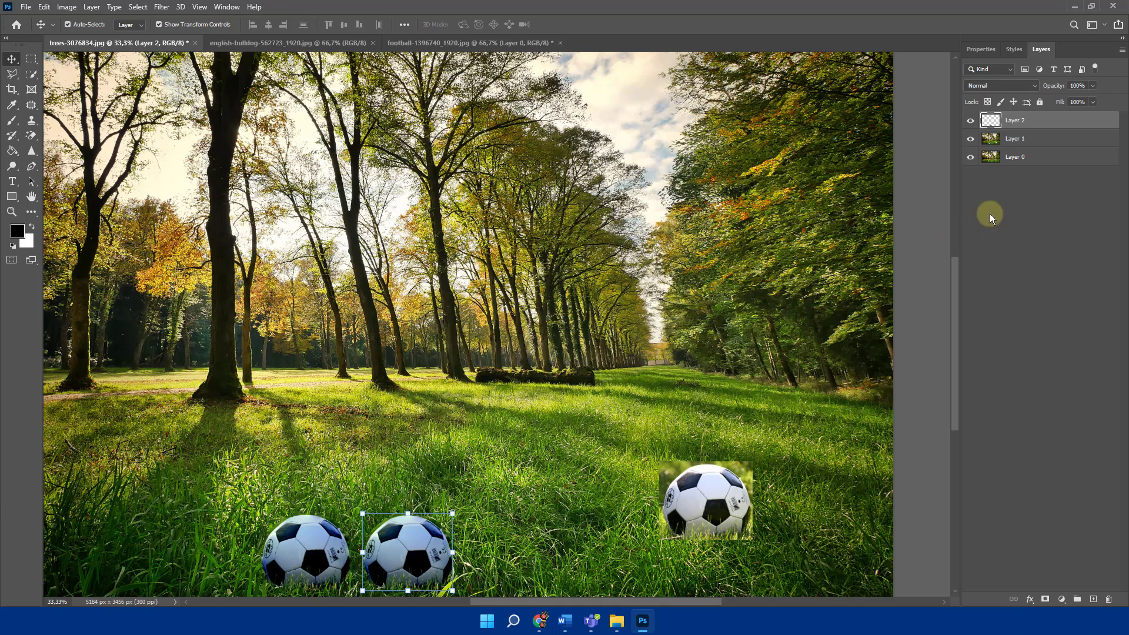
- Delete the merged Layer 1 and add a layer mask to the football's Layer 2
{"action": "left_click", "coordinate": [1015, 142]}
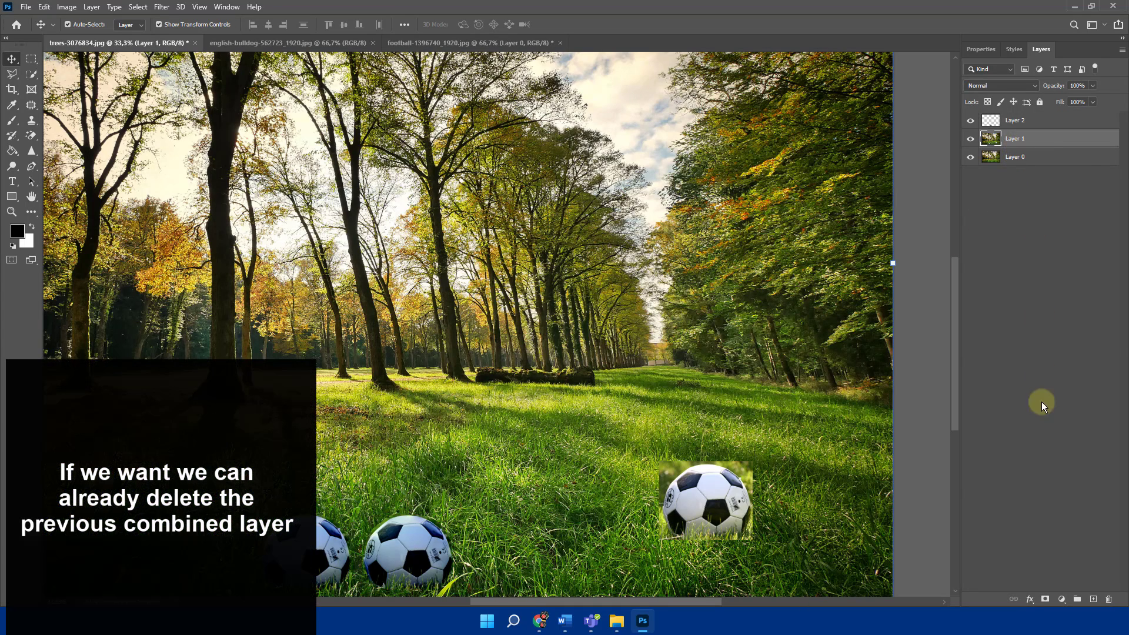
{"action": "left_click_drag", "start_coordinate": [1013, 144], "coordinate": [1110, 602]}
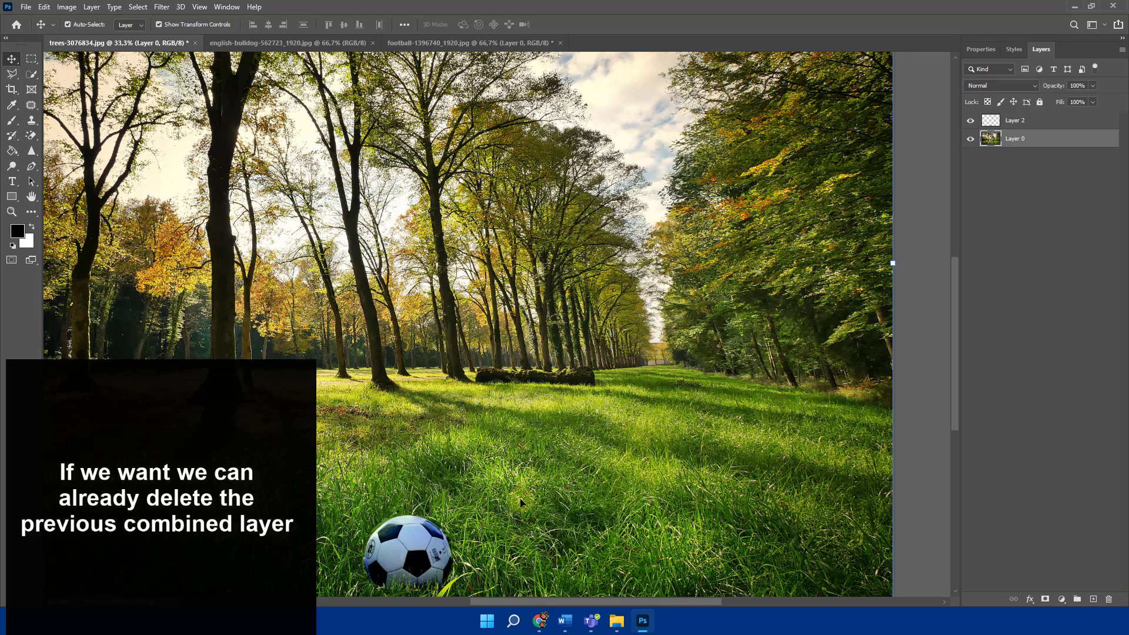
{"action": "left_click", "coordinate": [428, 553]}
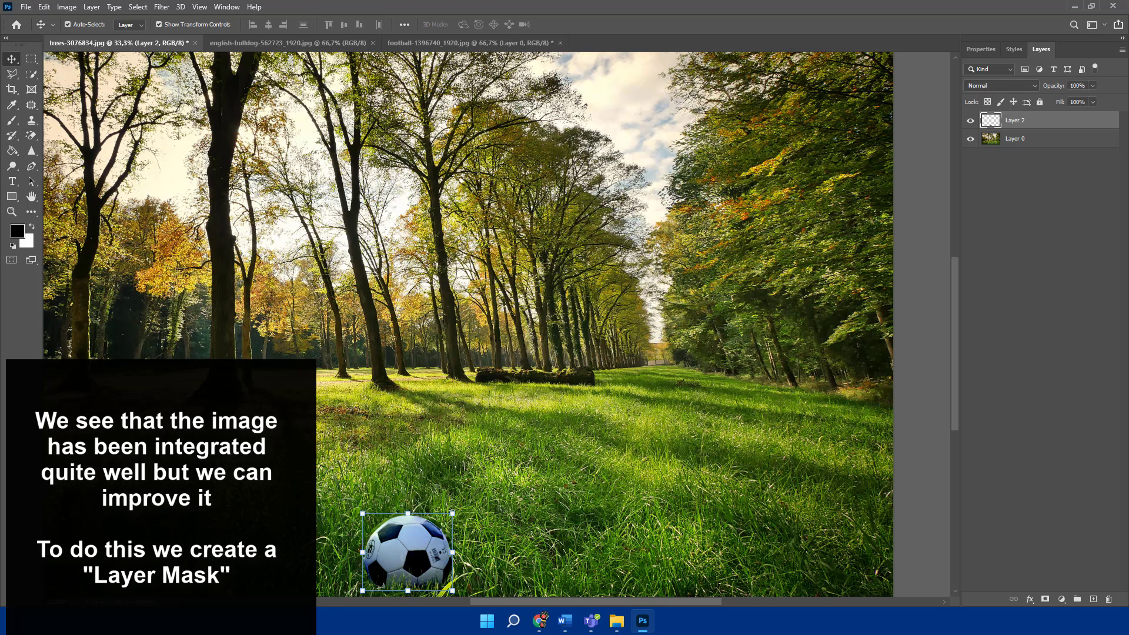
{"action": "left_click", "coordinate": [1045, 599]}
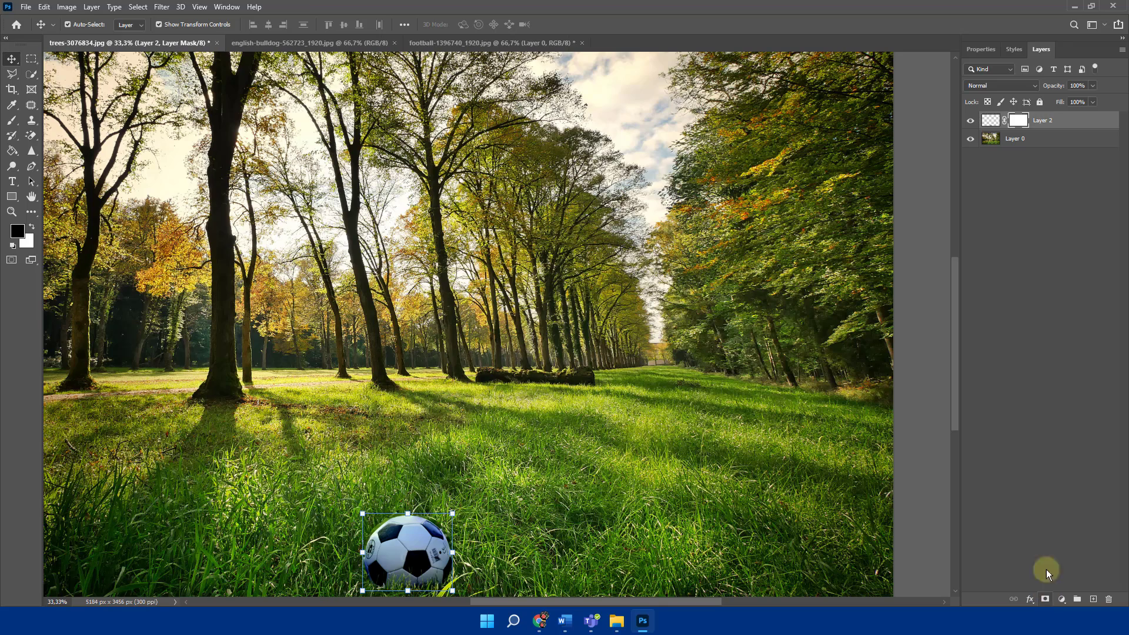
- Set up a soft round brush of 62 px with 19% hardness for painting the football's mask
{"action": "left_click", "coordinate": [14, 122]}
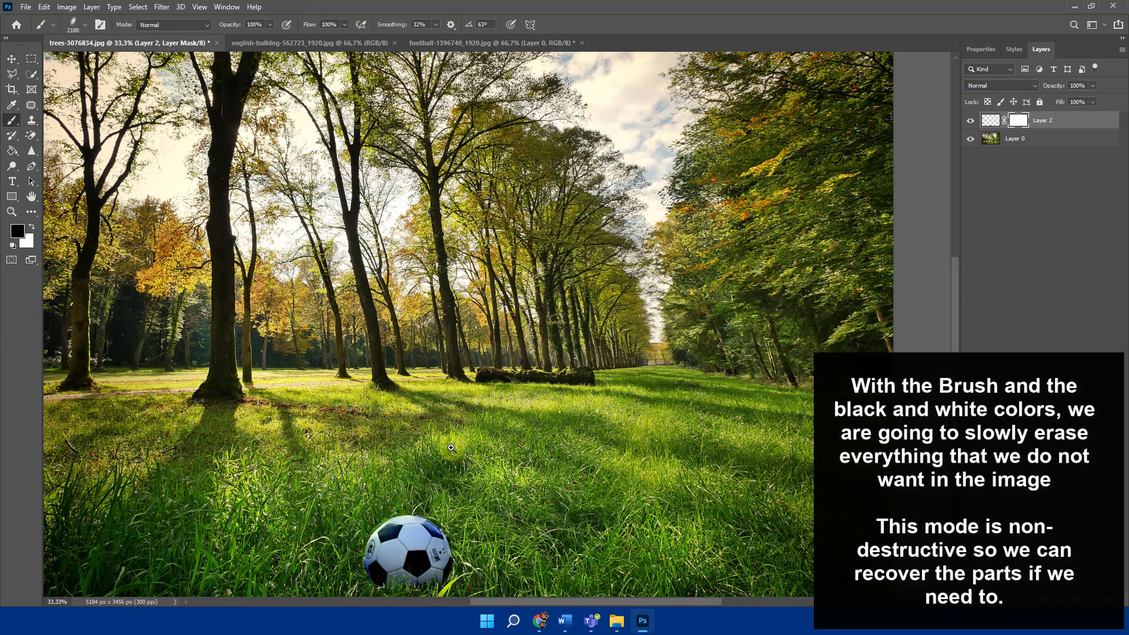
{"action": "left_click", "coordinate": [411, 497], "text": "ctrl"}
{"action": "left_click_drag", "start_coordinate": [566, 406], "coordinate": [594, 148]}
{"action": "right_click", "coordinate": [458, 263]}
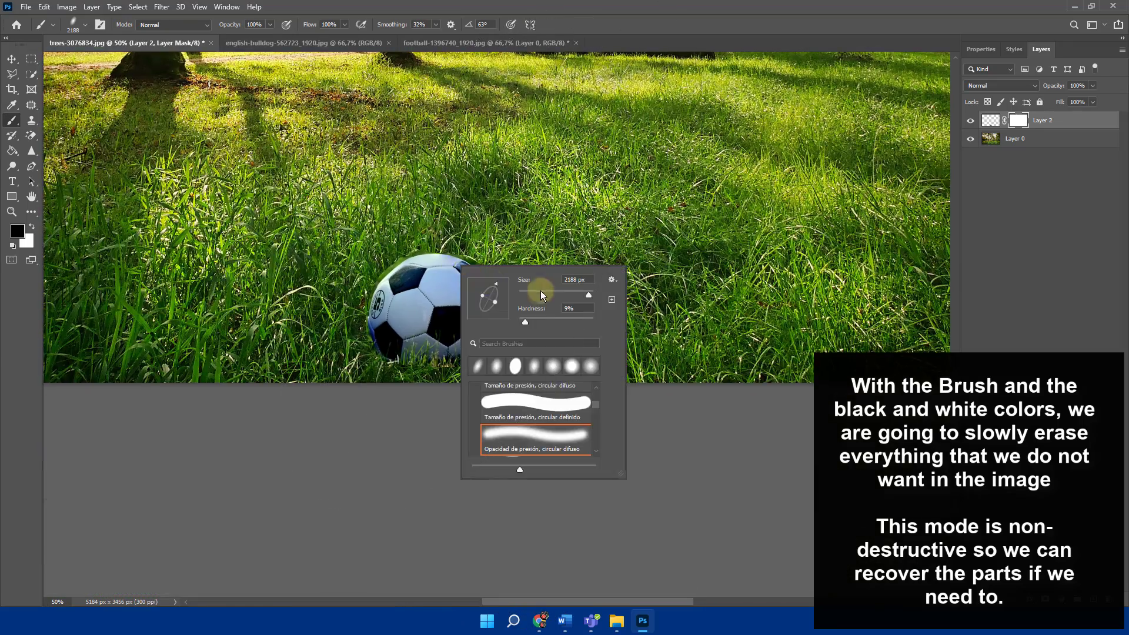
{"action": "left_click", "coordinate": [556, 370]}
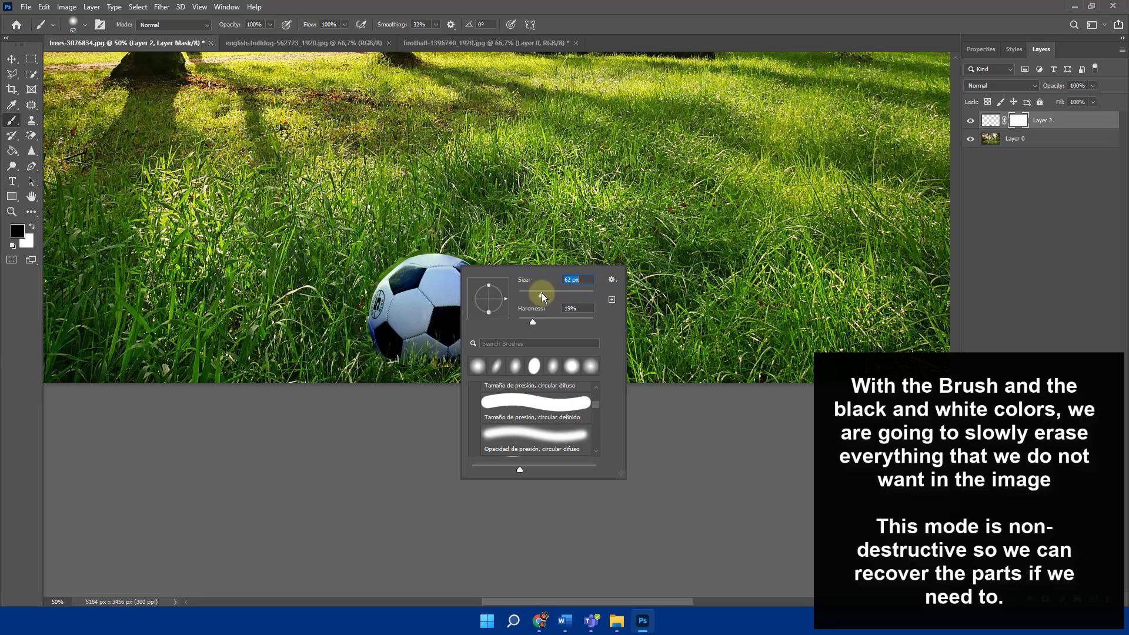
- Paint the mask black around the football to hide its leftover fringe, and paint white to restore the ball's upper-left edge
{"action": "key", "text": "ctrl+space"}
{"action": "left_click", "coordinate": [383, 279], "text": "ctrl"}
{"action": "left_click", "coordinate": [538, 231]}
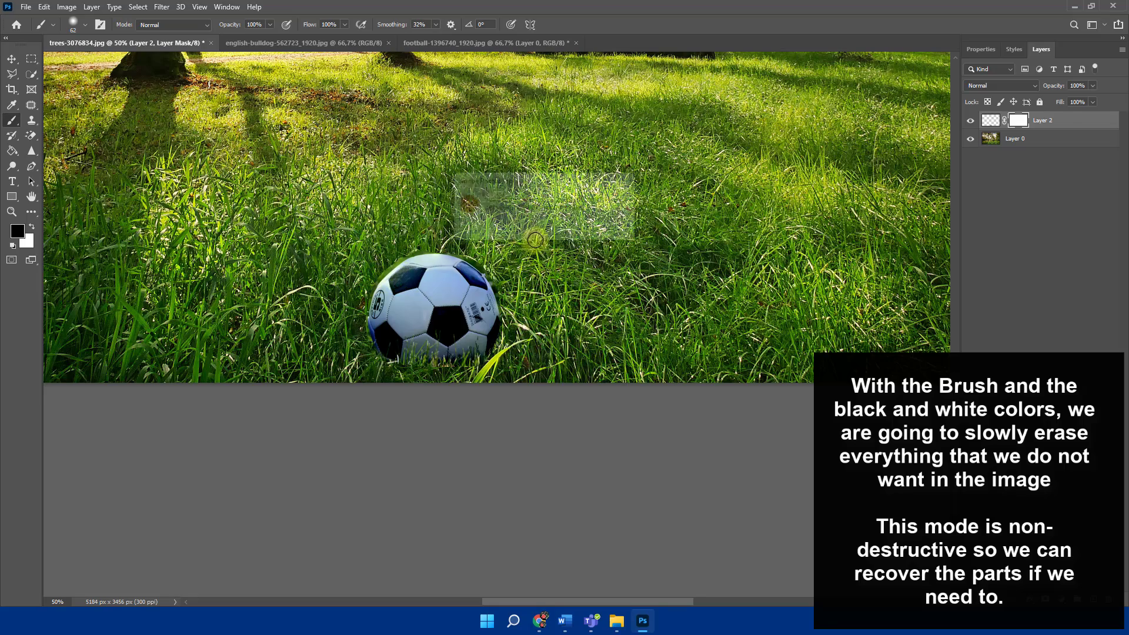
{"action": "left_click", "coordinate": [385, 282], "text": "ctrl"}
{"action": "left_click", "coordinate": [385, 283], "text": "ctrl"}
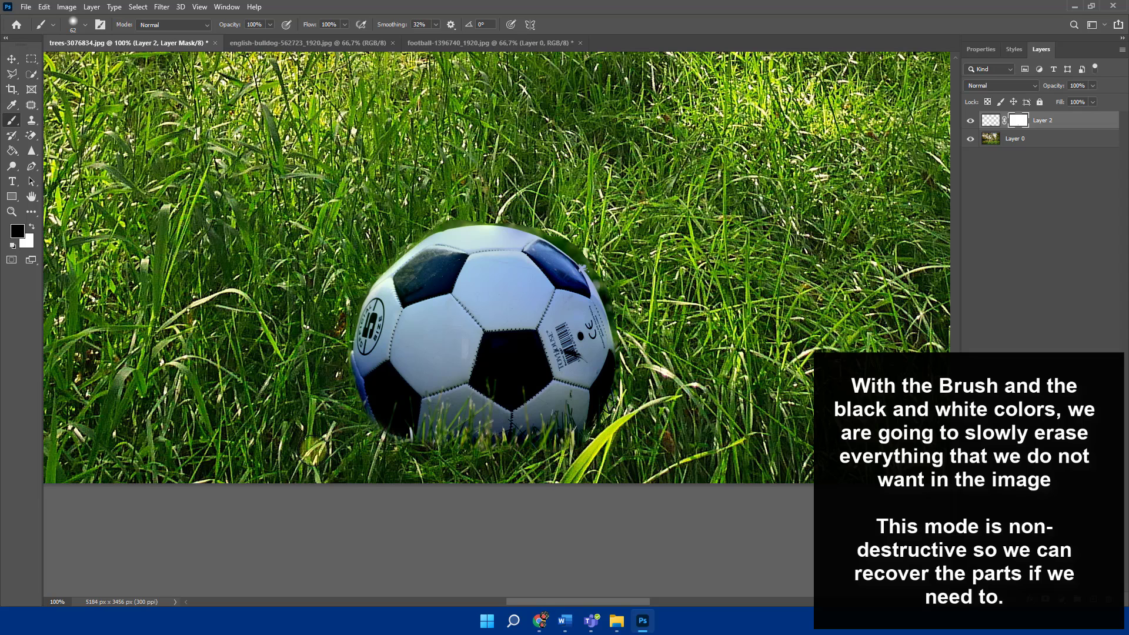
{"action": "key", "text": "ctrl+z"}
{"action": "left_click_drag", "start_coordinate": [483, 465], "coordinate": [371, 450]}
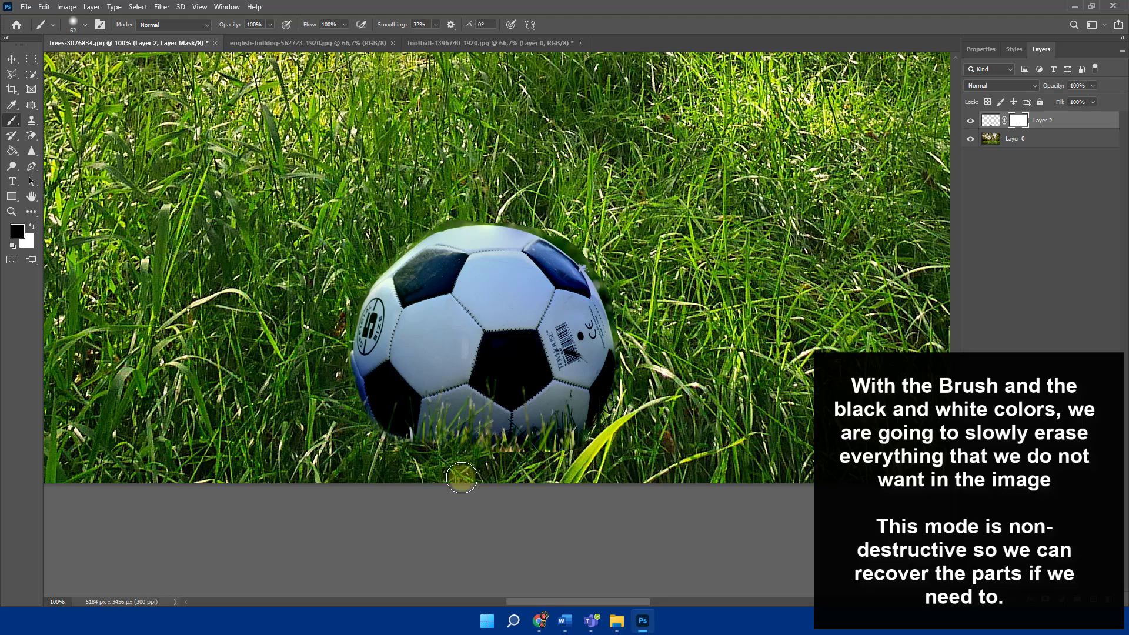
{"action": "left_click_drag", "start_coordinate": [588, 453], "coordinate": [488, 476]}
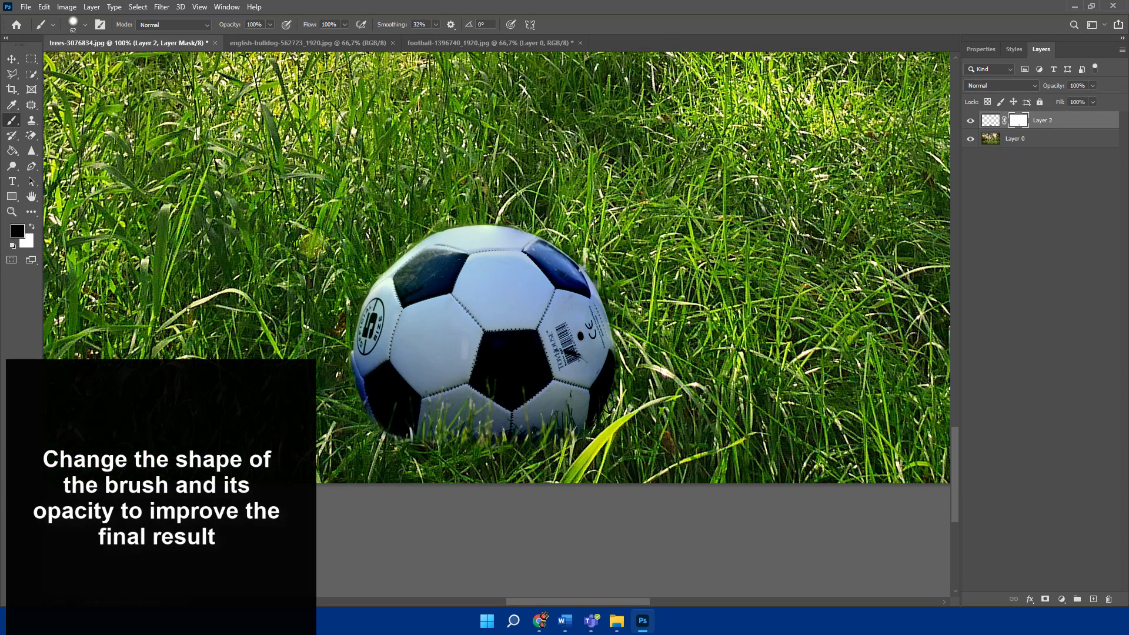
{"action": "left_click", "coordinate": [32, 227]}
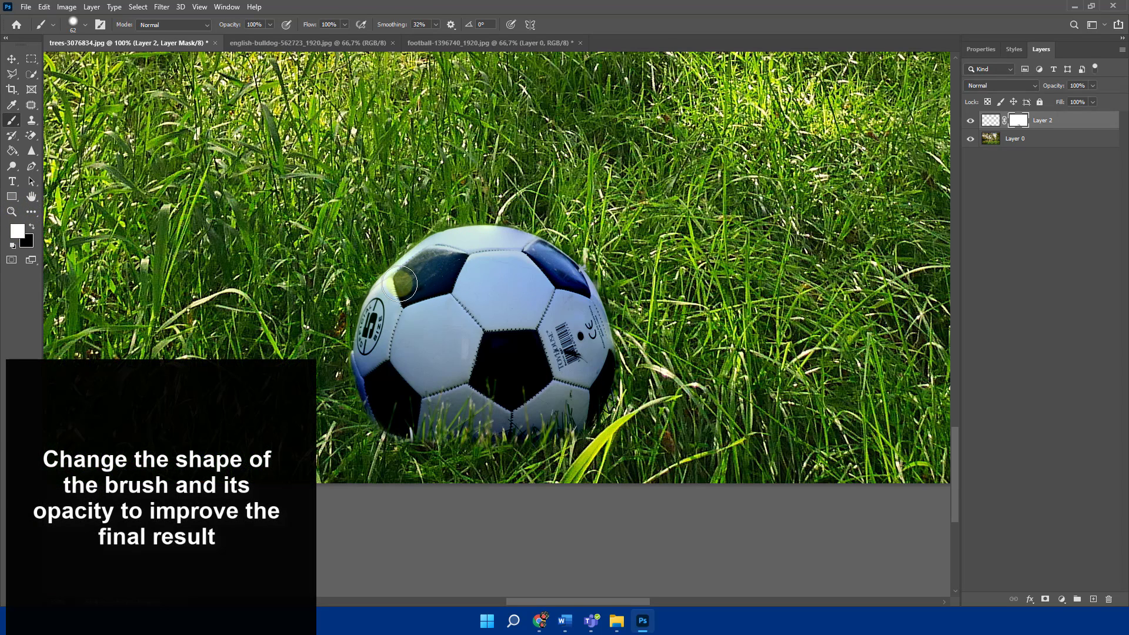
{"action": "left_click_drag", "start_coordinate": [416, 269], "coordinate": [464, 247]}
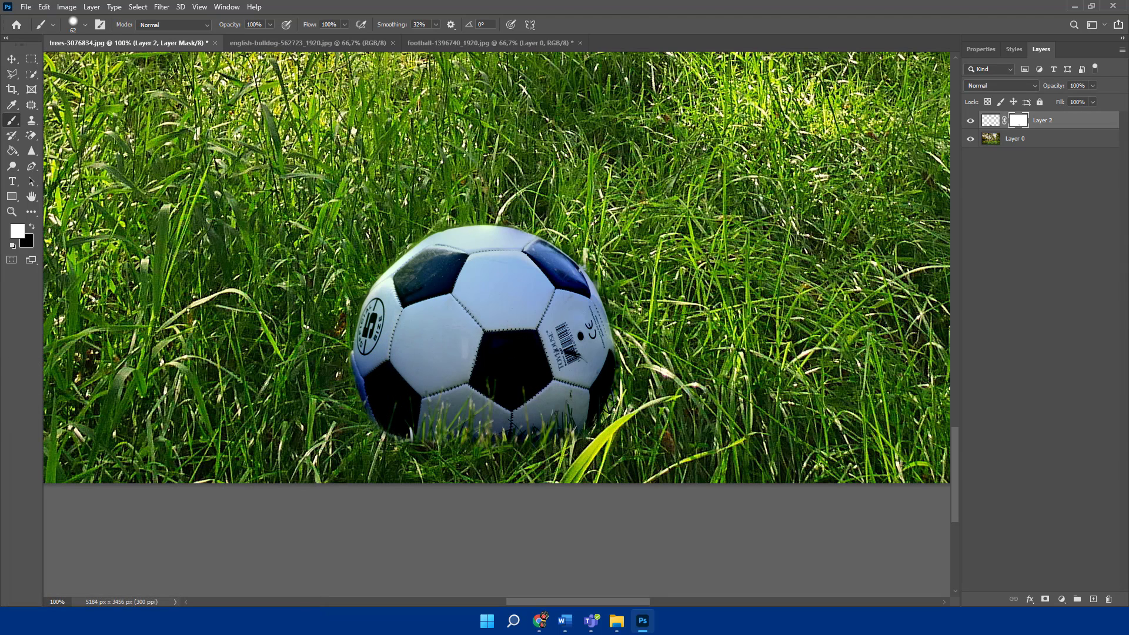
- Add a Hue/Saturation adjustment layer above the football layer
{"action": "left_click", "coordinate": [991, 120]}
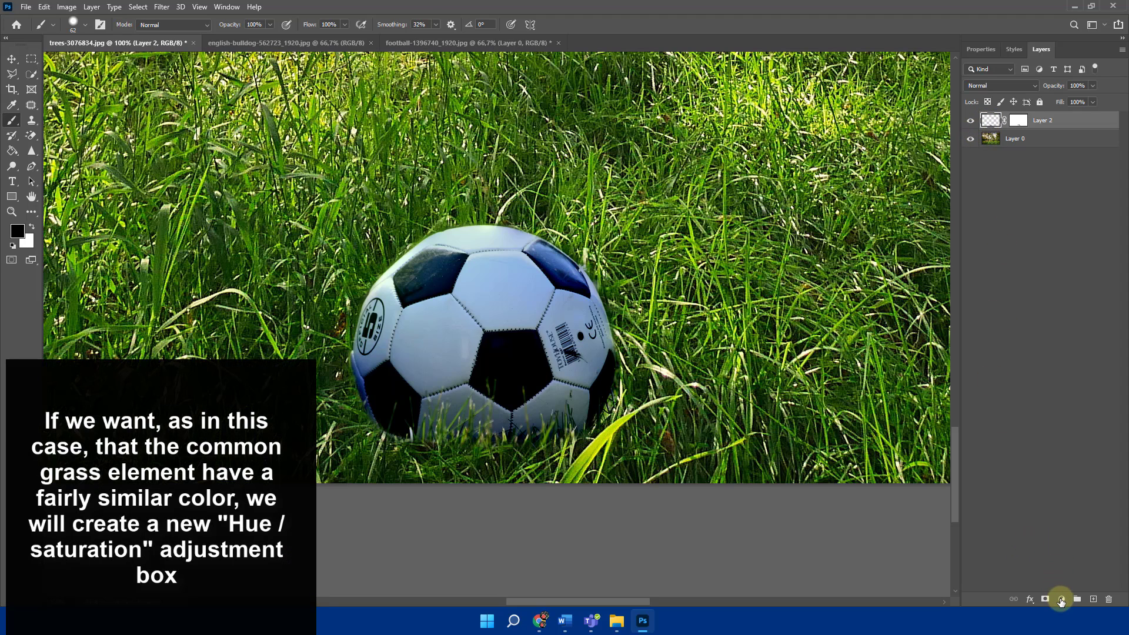
{"action": "left_click", "coordinate": [1061, 600]}
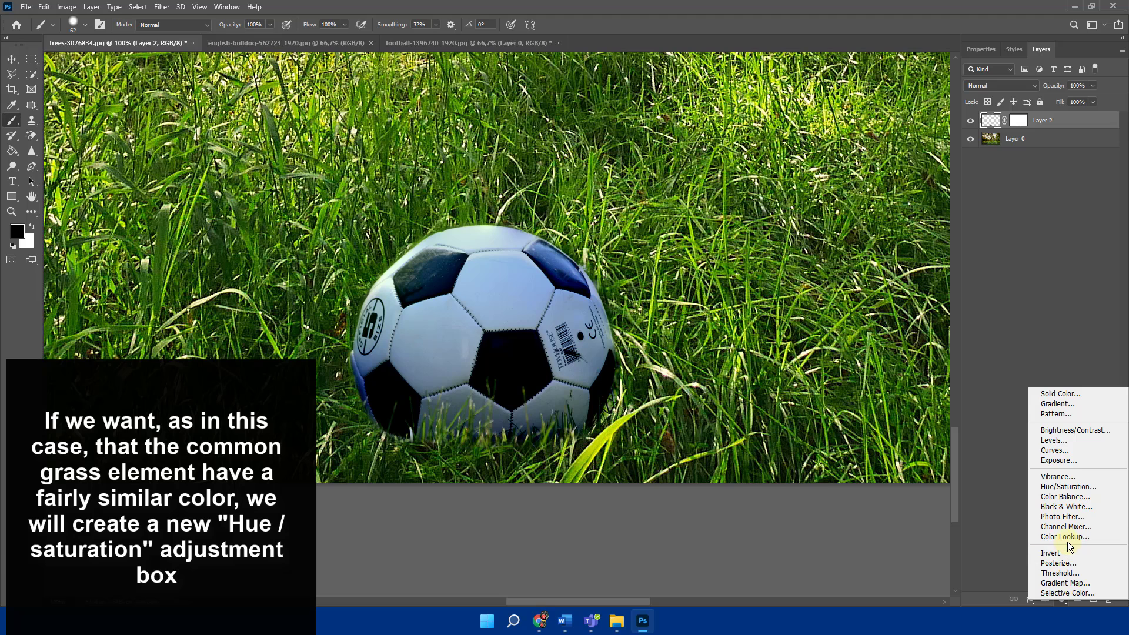
{"action": "left_click", "coordinate": [1075, 487]}
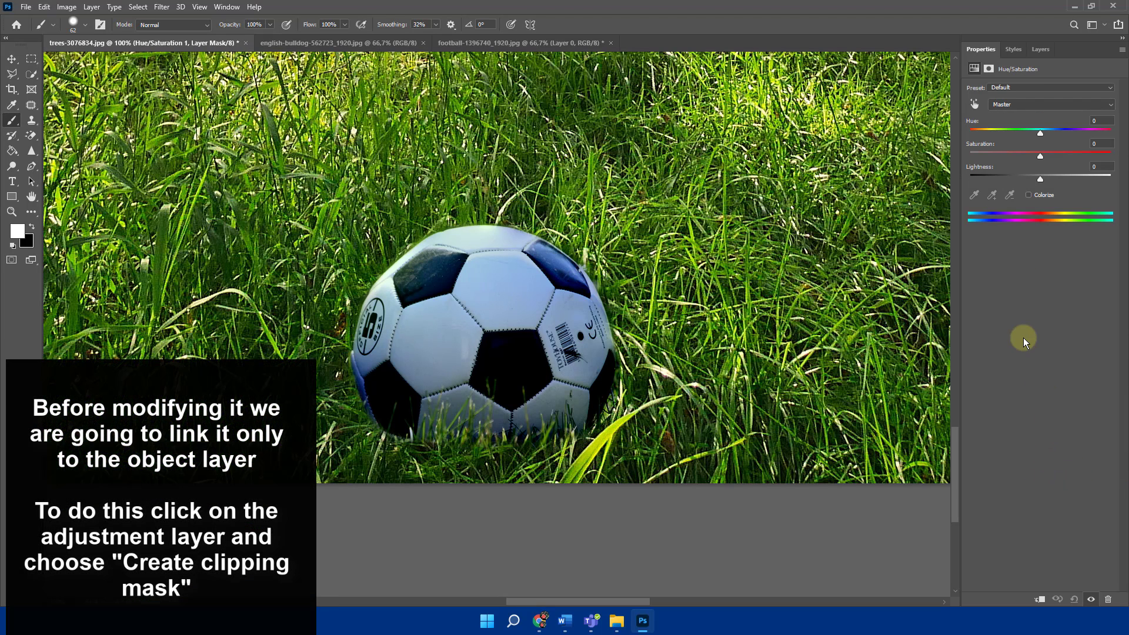
- Clip the Hue/Saturation adjustment to the football layer with a clipping mask
{"action": "left_click", "coordinate": [1042, 51]}
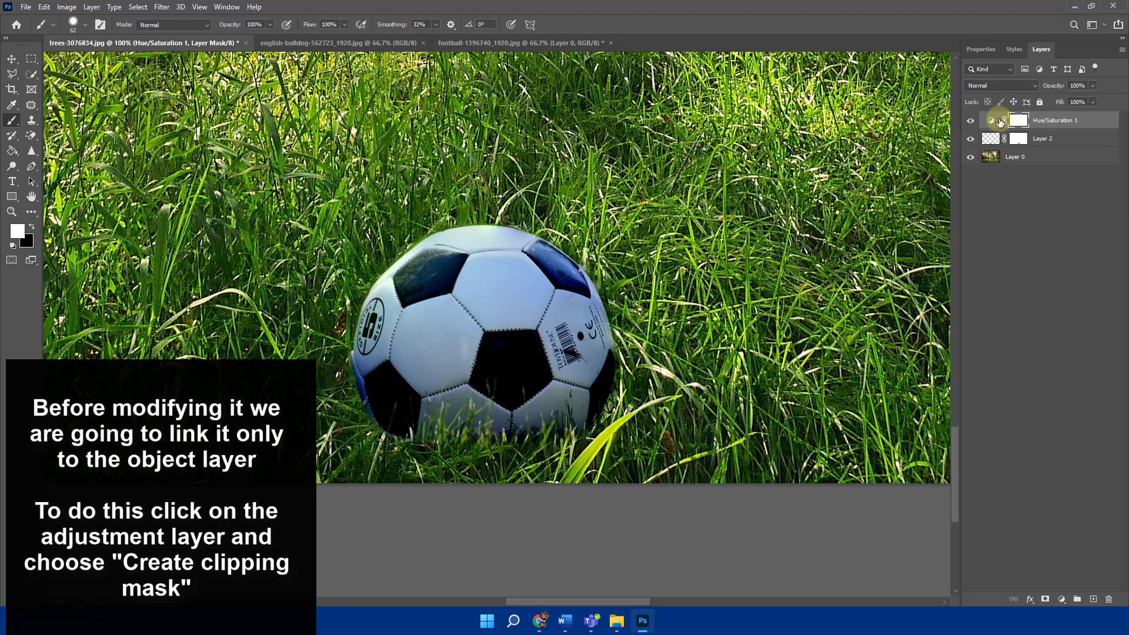
{"action": "left_click", "coordinate": [998, 121]}
{"action": "right_click", "coordinate": [996, 120]}
{"action": "left_click", "coordinate": [1042, 120]}
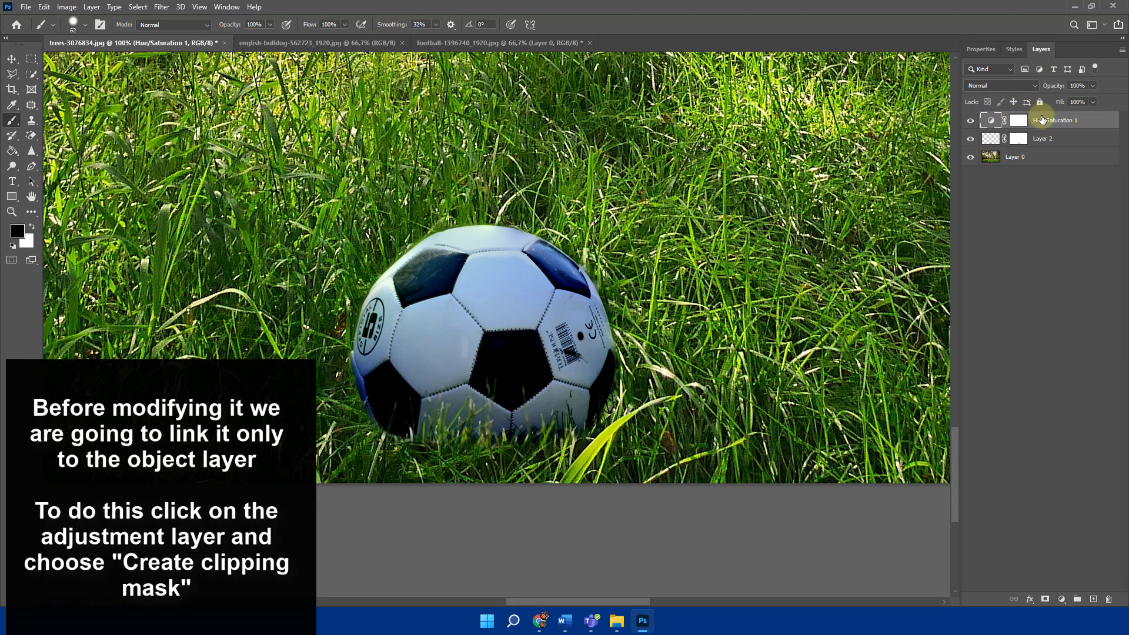
{"action": "right_click", "coordinate": [1042, 120]}
{"action": "left_click", "coordinate": [1011, 332]}
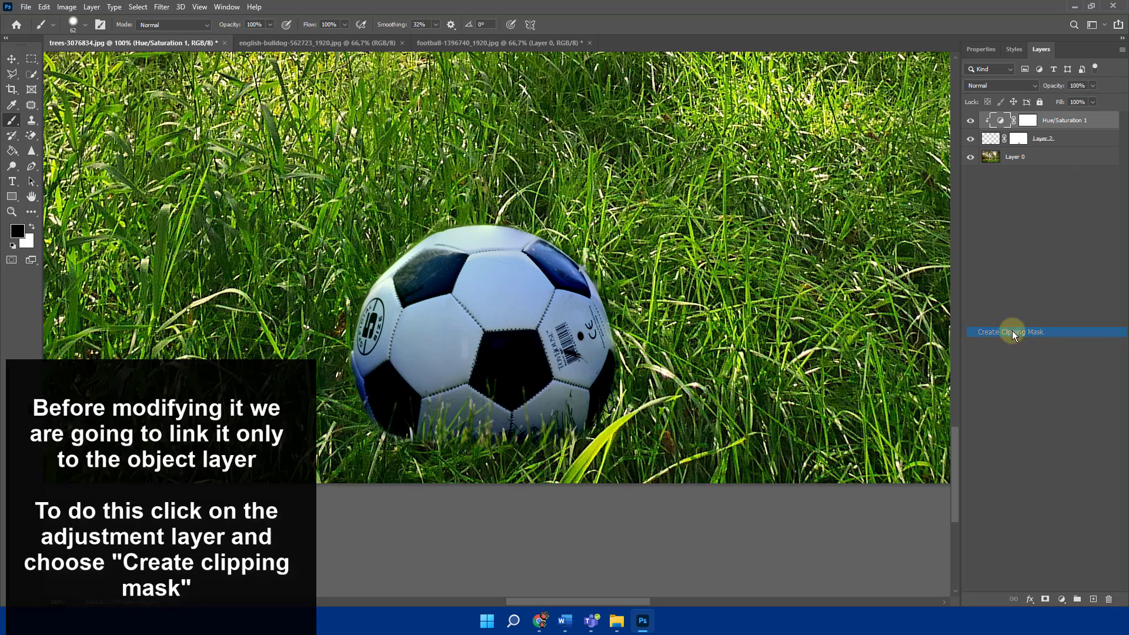
- Adjust the Greens range in the Hue/Saturation layer to Hue -6 and Saturation +5
{"action": "double_click", "coordinate": [1008, 123]}
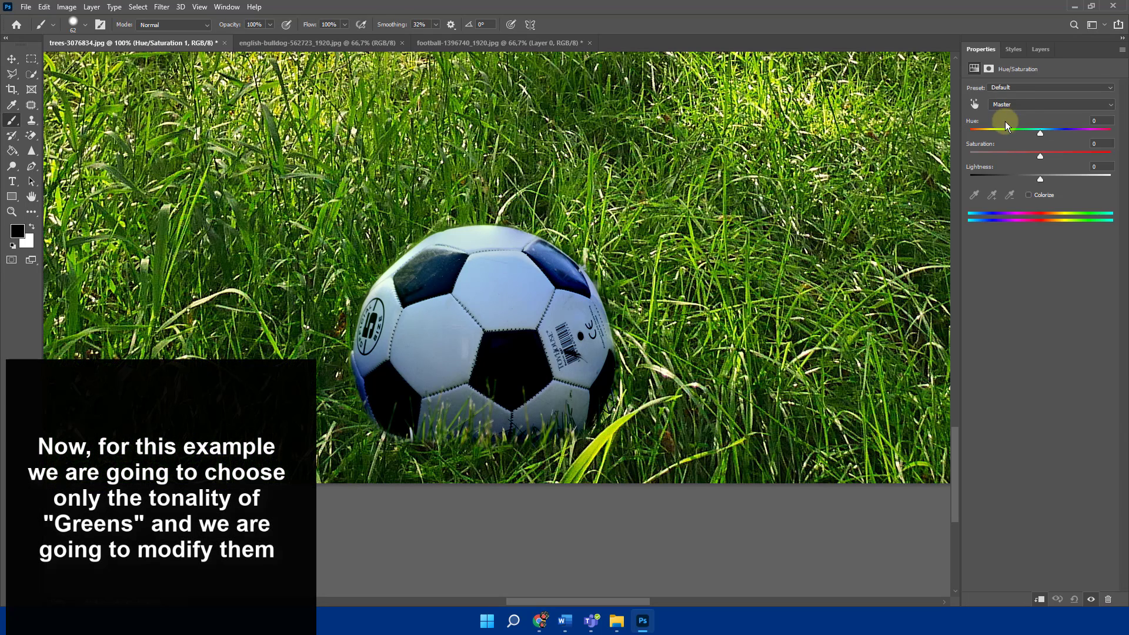
{"action": "left_click", "coordinate": [1015, 104]}
{"action": "left_click", "coordinate": [1014, 139]}
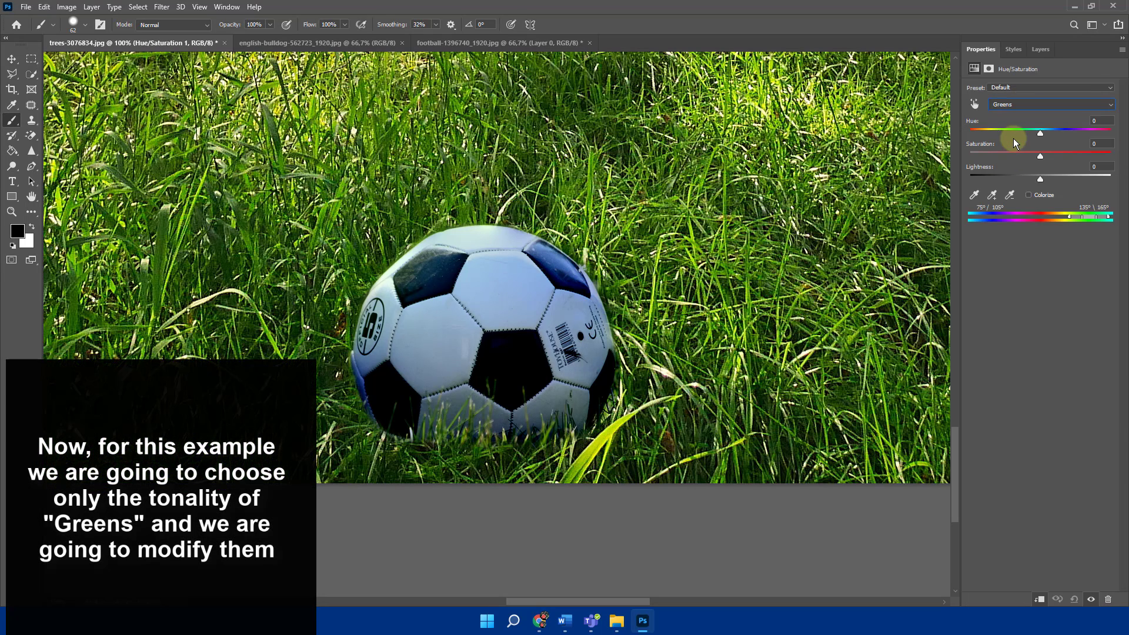
{"action": "left_click_drag", "start_coordinate": [1040, 132], "coordinate": [1056, 156]}
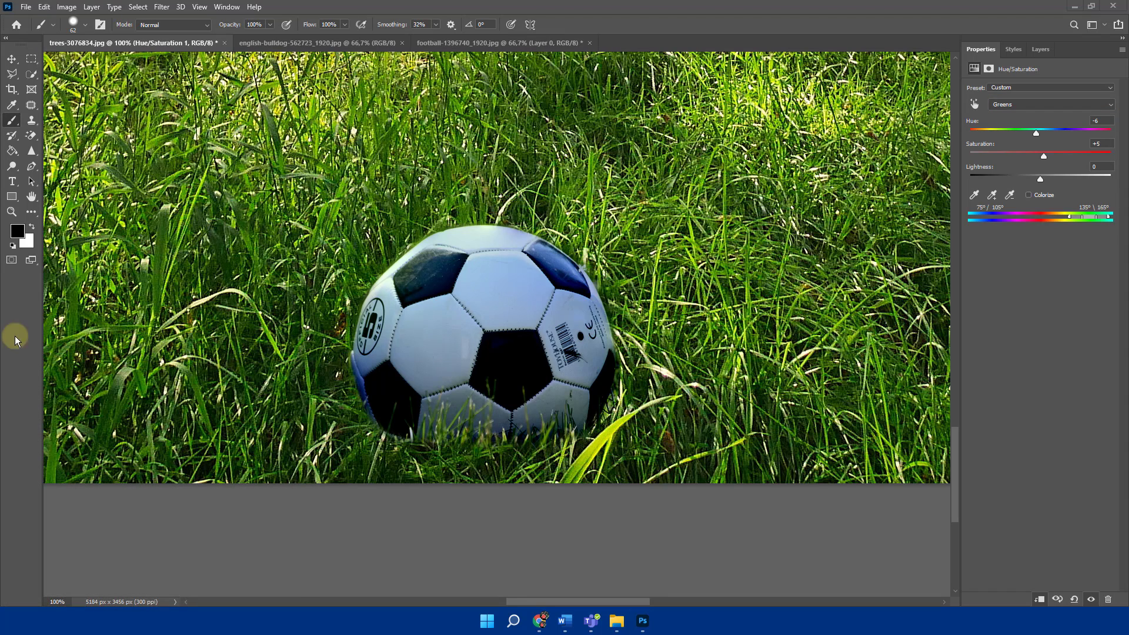
- Add an empty layer on top, and set up a 98 px Clone Stamp brush to sample Layer 0's grass beside the ball's lower-left edge
{"action": "left_click", "coordinate": [1040, 50]}
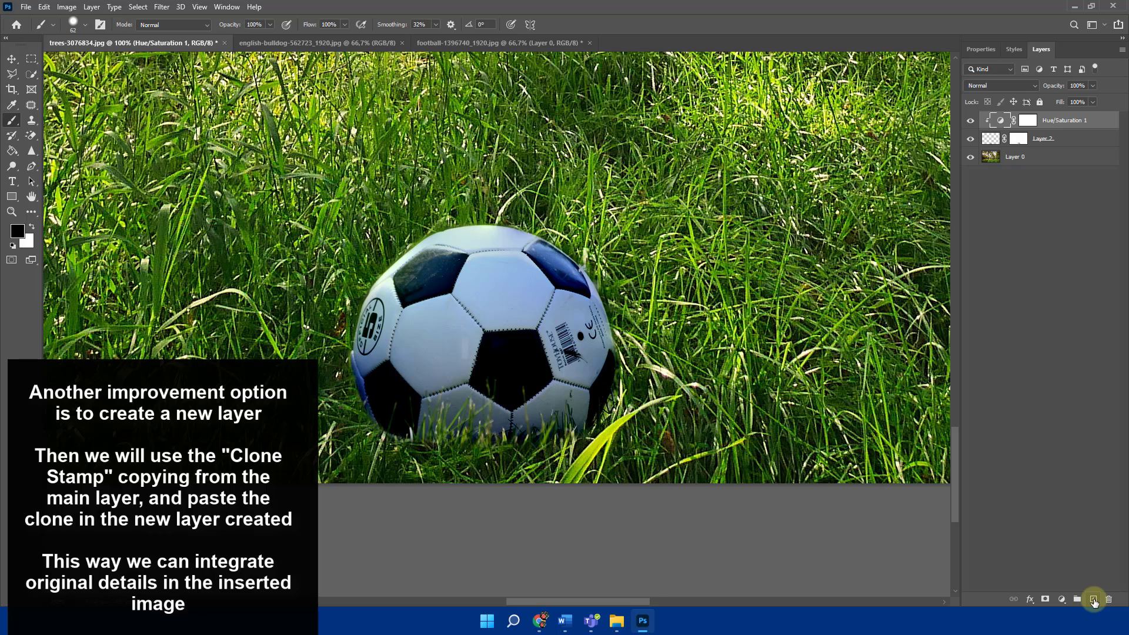
{"action": "left_click", "coordinate": [1094, 599]}
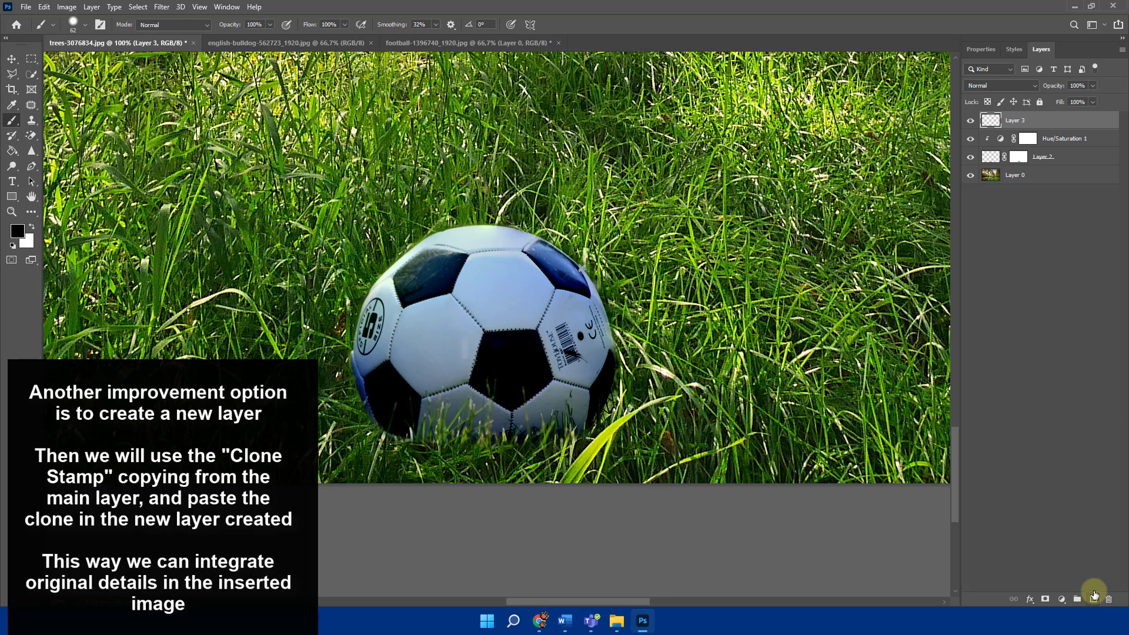
{"action": "left_click", "coordinate": [994, 177]}
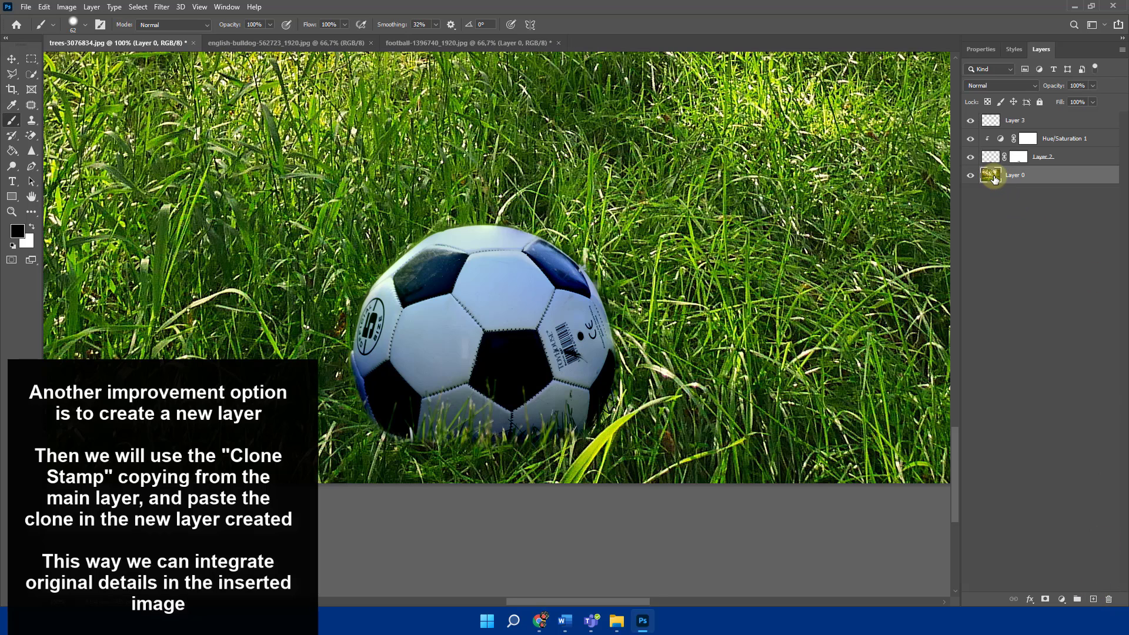
{"action": "left_click", "coordinate": [31, 121]}
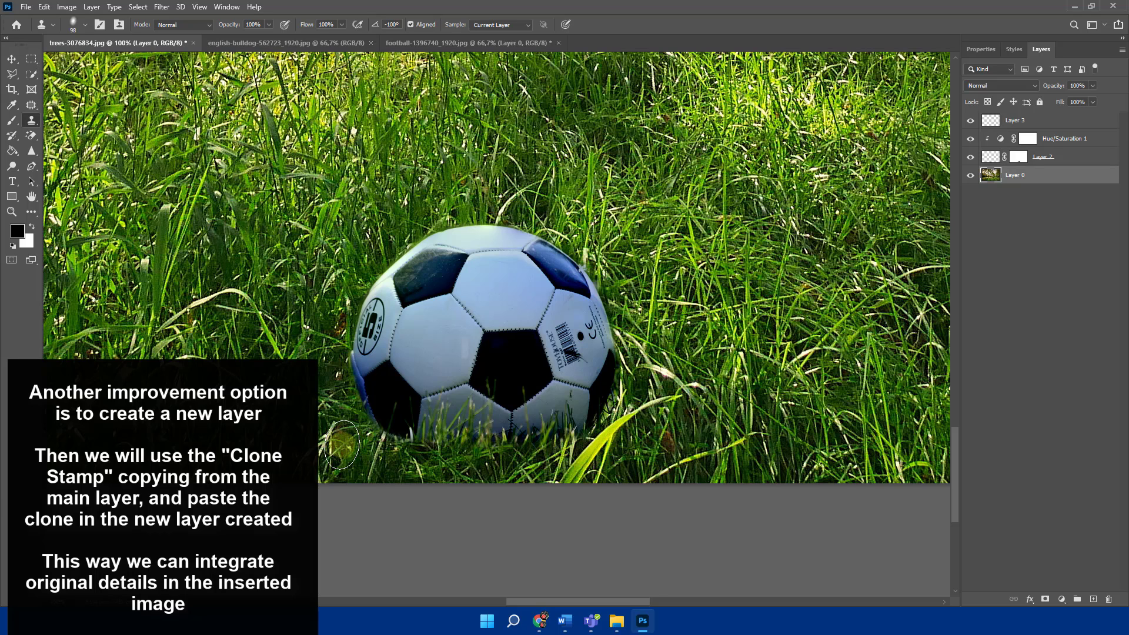
{"action": "right_click", "coordinate": [342, 445]}
{"action": "left_click", "coordinate": [438, 494]}
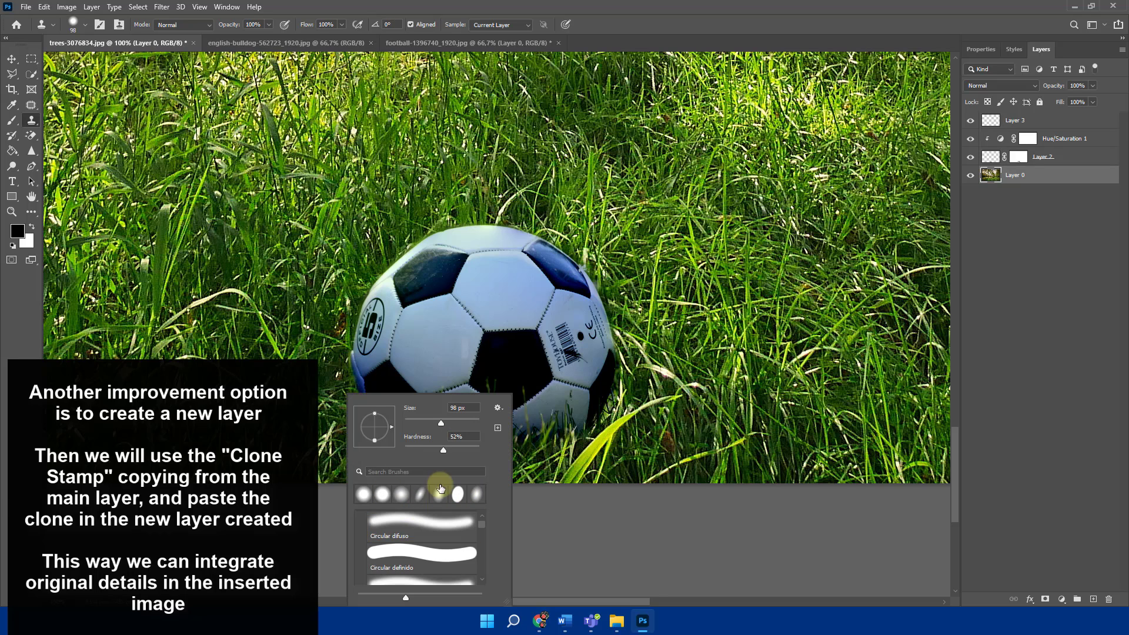
{"action": "left_click", "coordinate": [340, 440]}
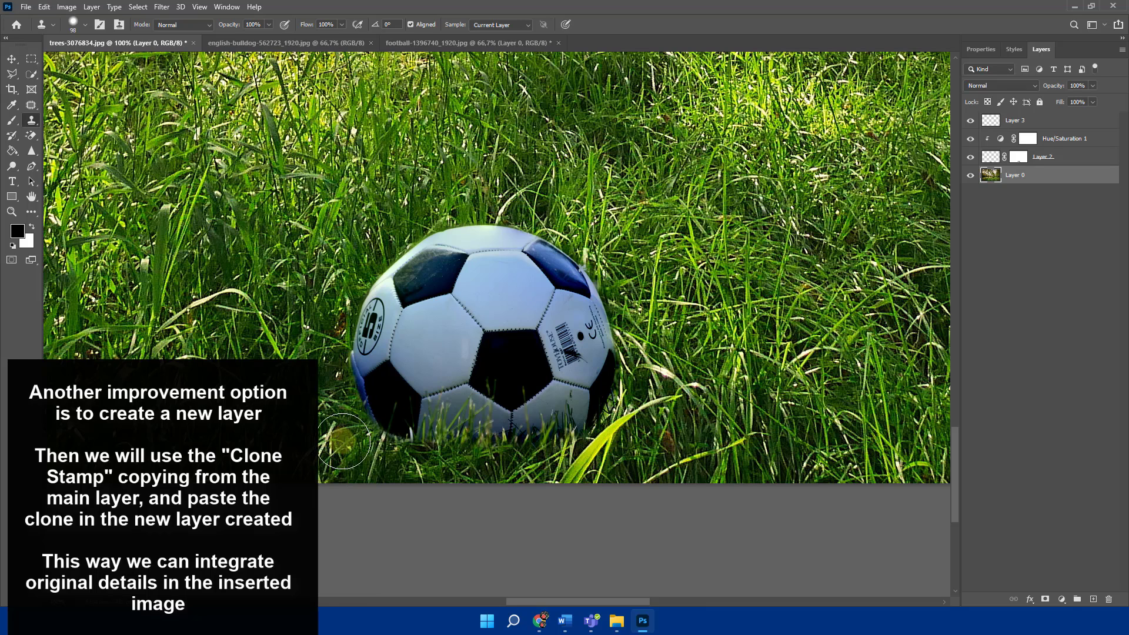
- Clone the sampled grass onto Layer 3 along the football's lower edge
{"action": "left_click", "coordinate": [988, 121]}
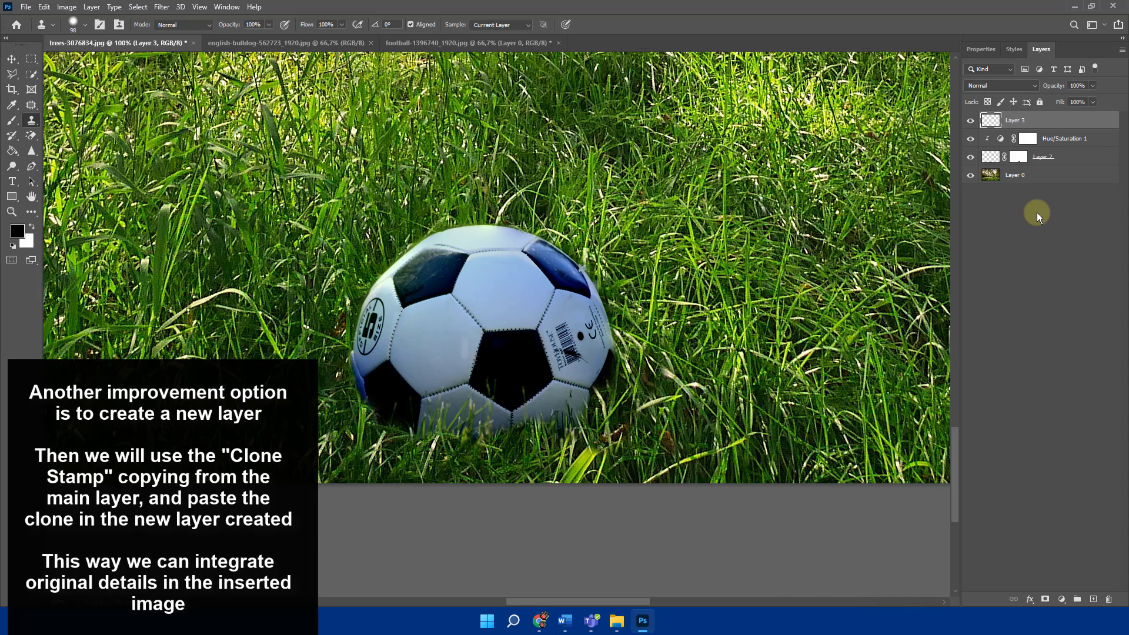
{"action": "left_click", "coordinate": [841, 183]}
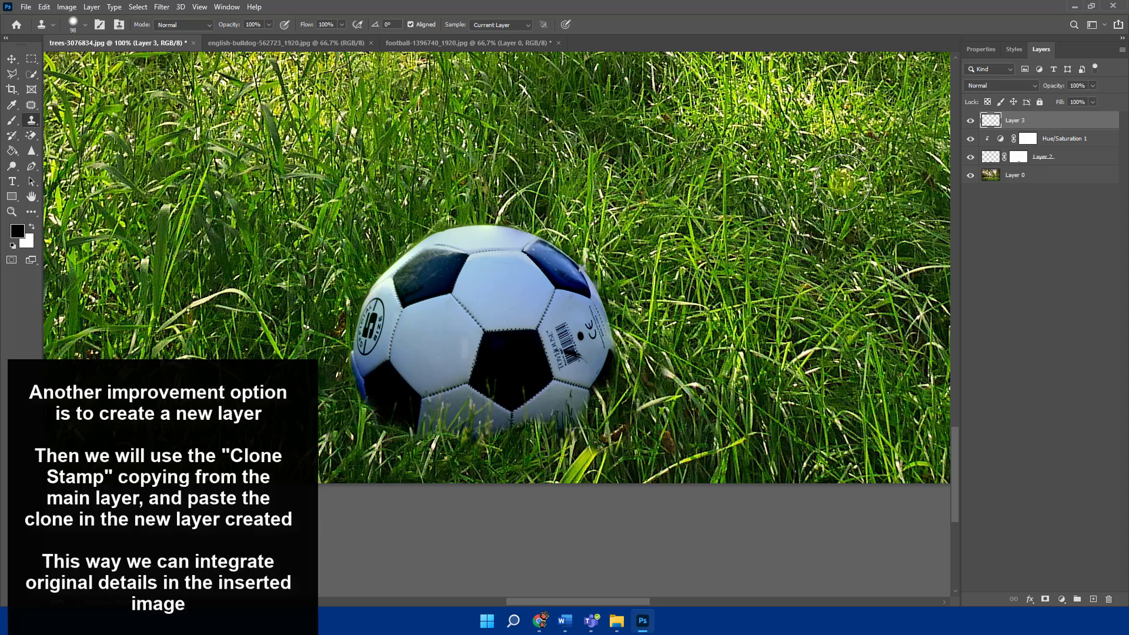
{"action": "left_click", "coordinate": [841, 182]}
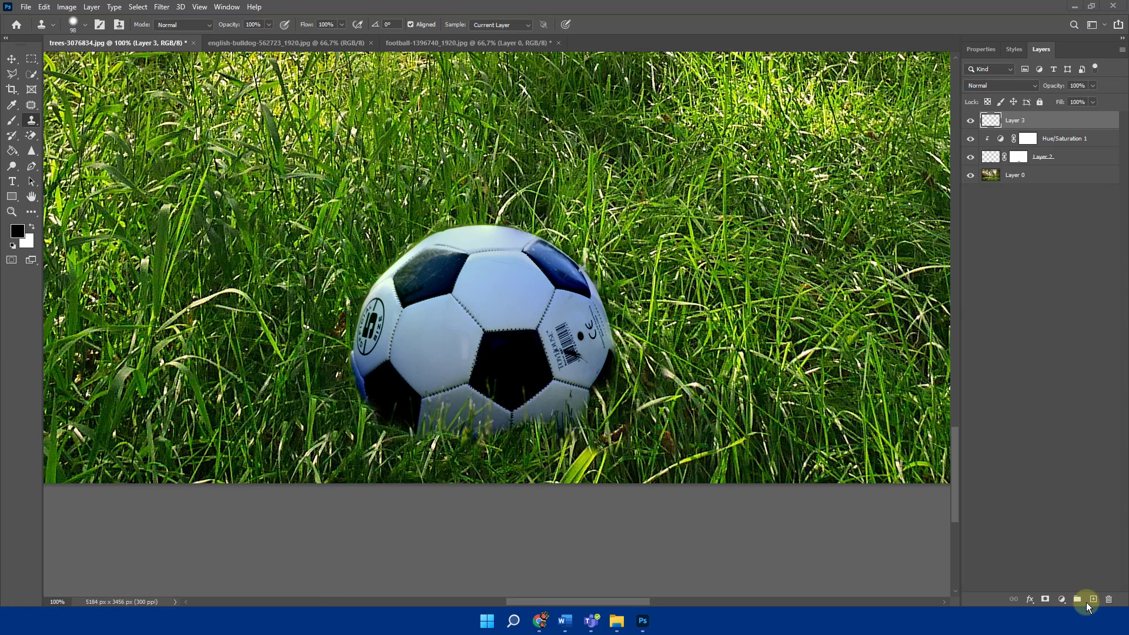
- Add a Levels adjustment layer and place it directly above the football layer, clipped to it
{"action": "left_click", "coordinate": [1062, 599]}
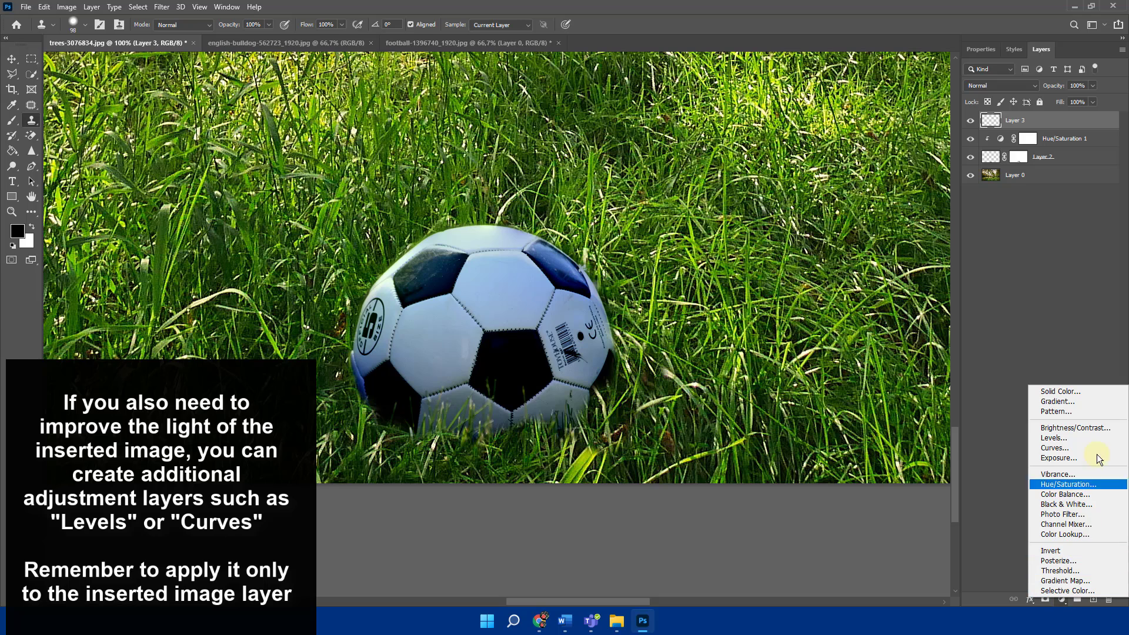
{"action": "left_click", "coordinate": [1069, 441]}
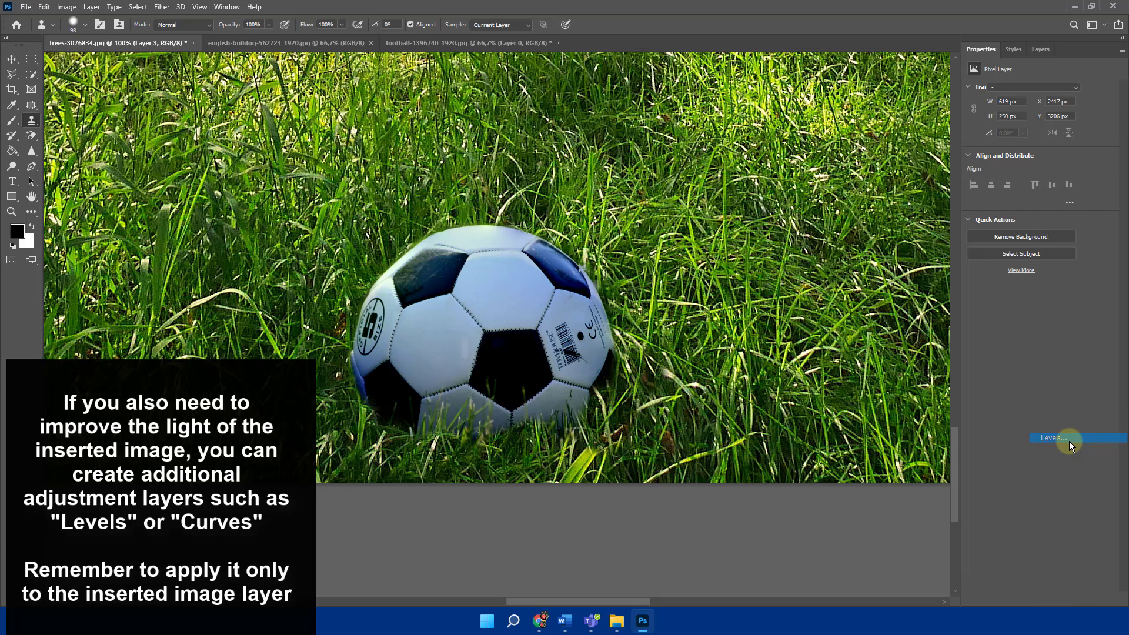
{"action": "left_click", "coordinate": [1041, 49]}
{"action": "left_click_drag", "start_coordinate": [1046, 120], "coordinate": [1053, 156]}
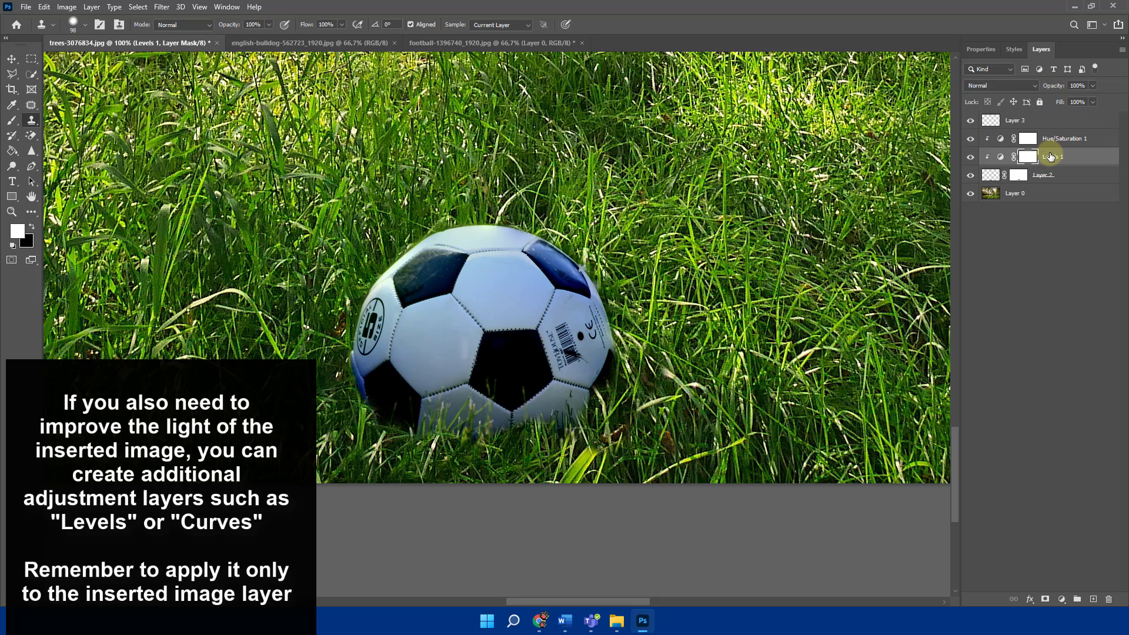
{"action": "right_click", "coordinate": [1052, 157]}
{"action": "left_click", "coordinate": [1091, 174]}
- Set the Levels adjustment's midtone input to 0.86 and its white input to 221
{"action": "double_click", "coordinate": [1000, 157]}
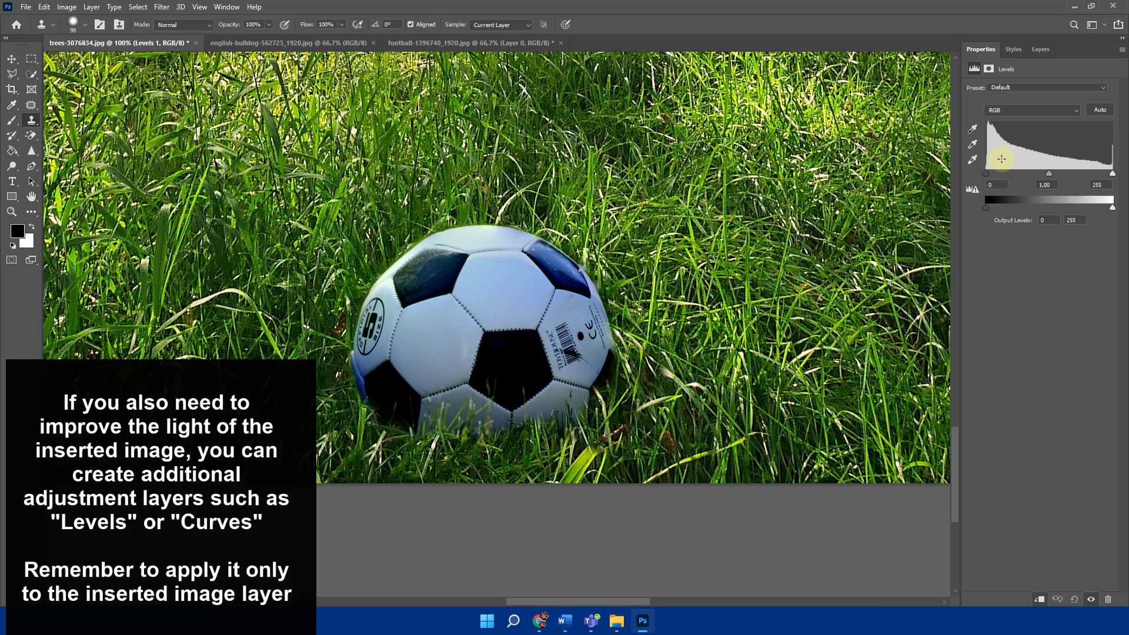
{"action": "mouse_move", "coordinate": [1049, 174]}
{"action": "left_mouse_down"}
{"action": "mouse_move", "coordinate": [1040, 174]}
{"action": "mouse_move", "coordinate": [1105, 177]}
{"action": "mouse_move", "coordinate": [1095, 173]}
{"action": "left_mouse_up"}
{"action": "left_click", "coordinate": [1113, 174]}
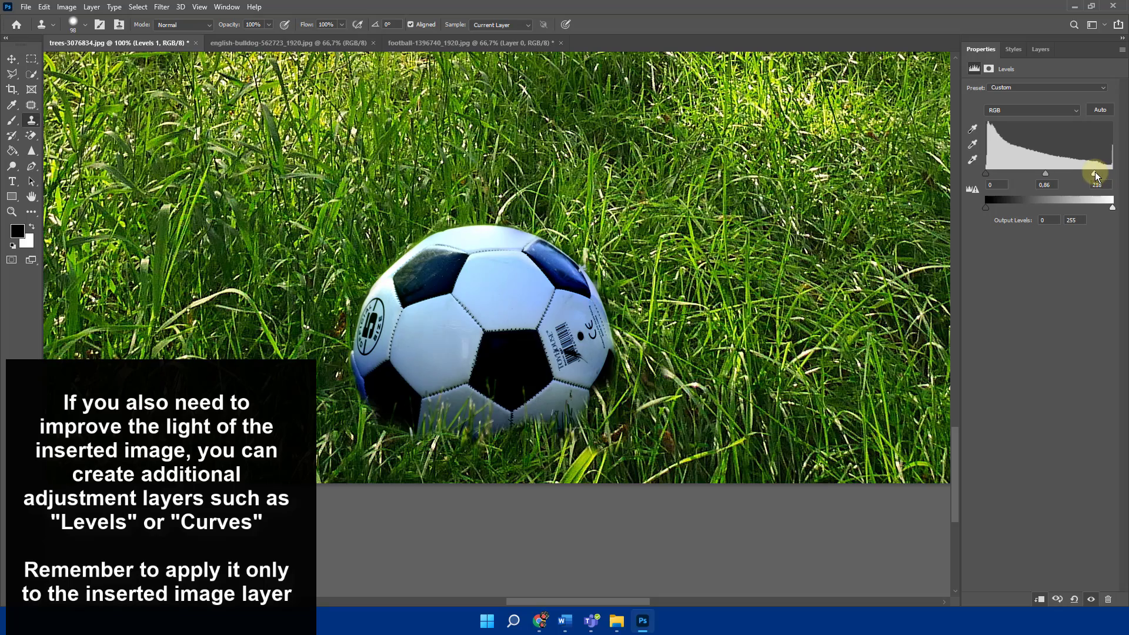
- Start the Match Color adjustment on the football layer, keeping the ball in view beside the dialog
{"action": "scroll", "coordinate": [458, 295], "scroll_direction": "down", "scroll_amount": 2}
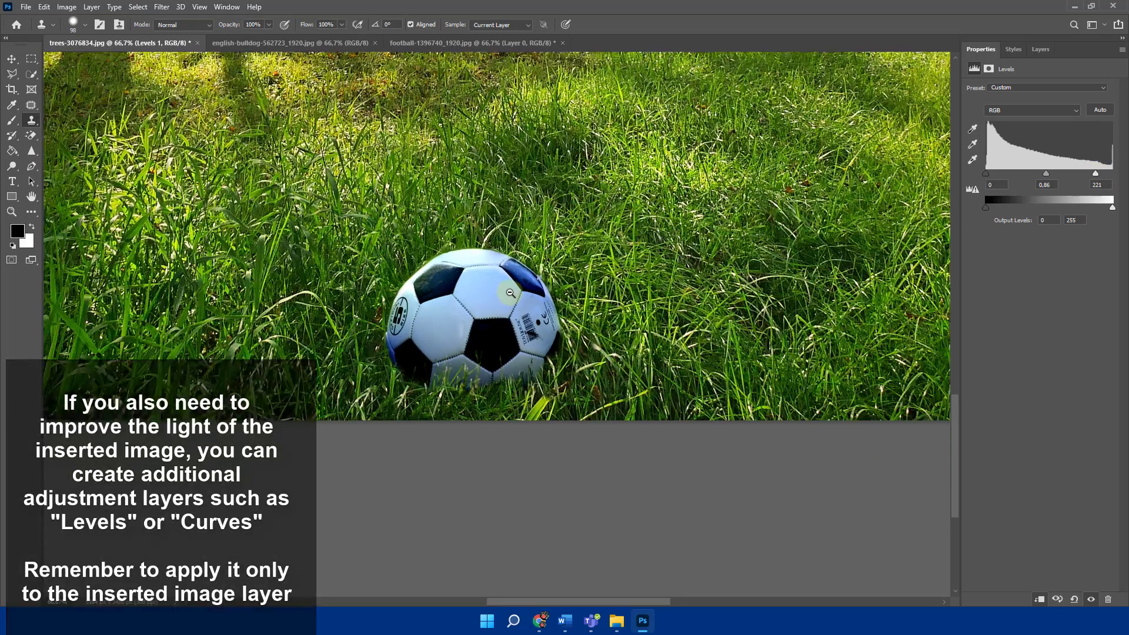
{"action": "scroll", "coordinate": [483, 247], "scroll_direction": "down", "scroll_amount": 1}
{"action": "scroll", "coordinate": [510, 187], "scroll_direction": "down", "scroll_amount": 1}
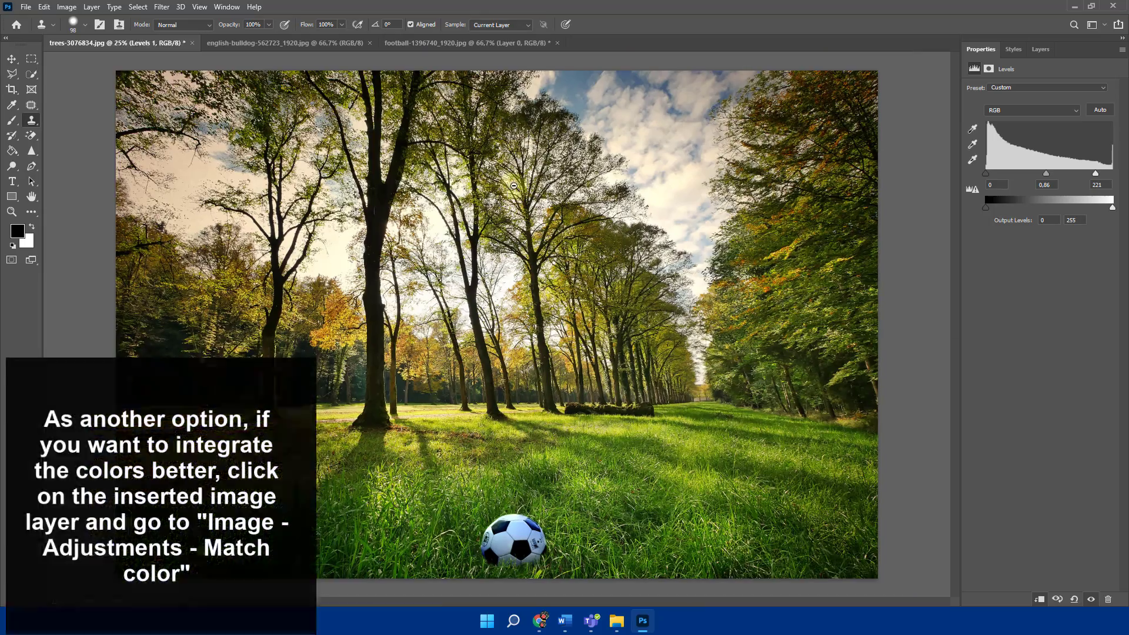
{"action": "left_click", "coordinate": [18, 61]}
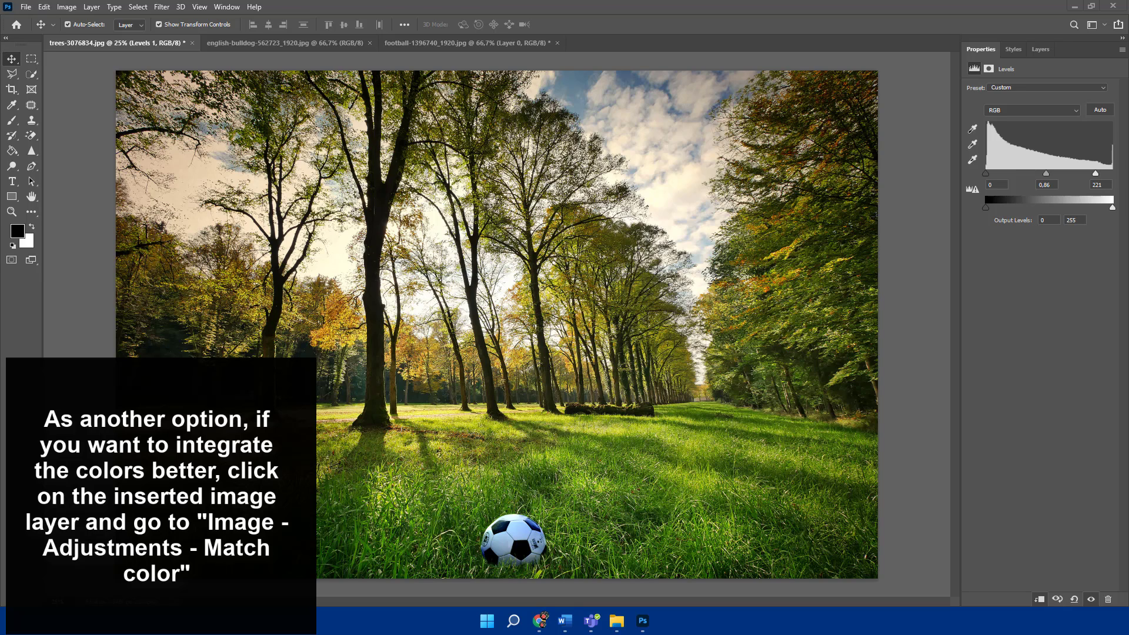
{"action": "left_click", "coordinate": [1040, 49]}
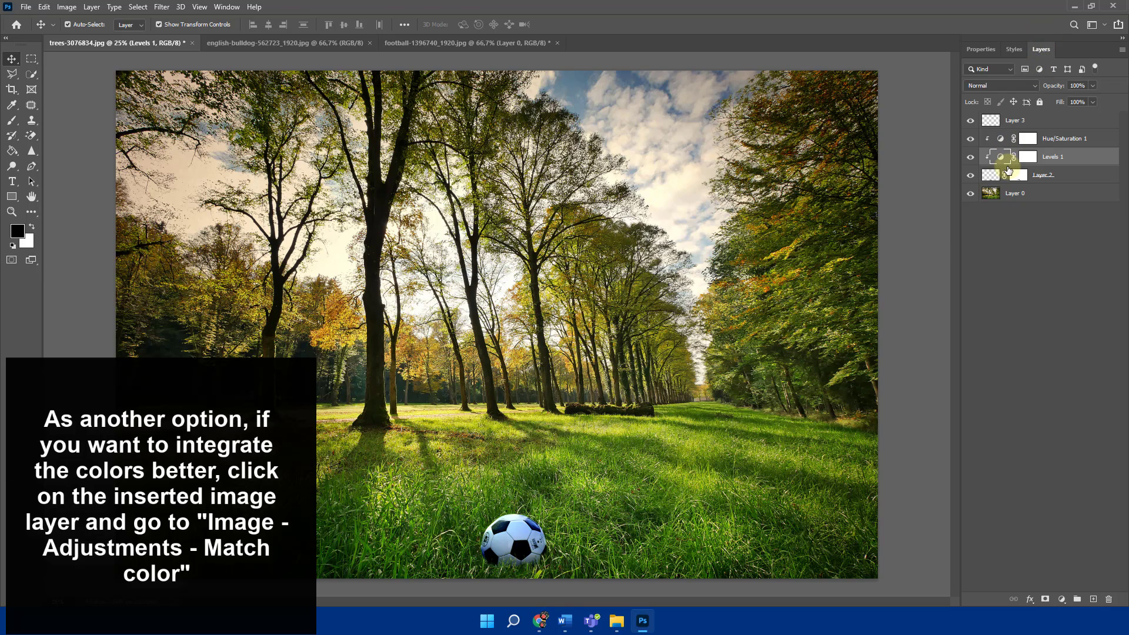
{"action": "left_click", "coordinate": [992, 177]}
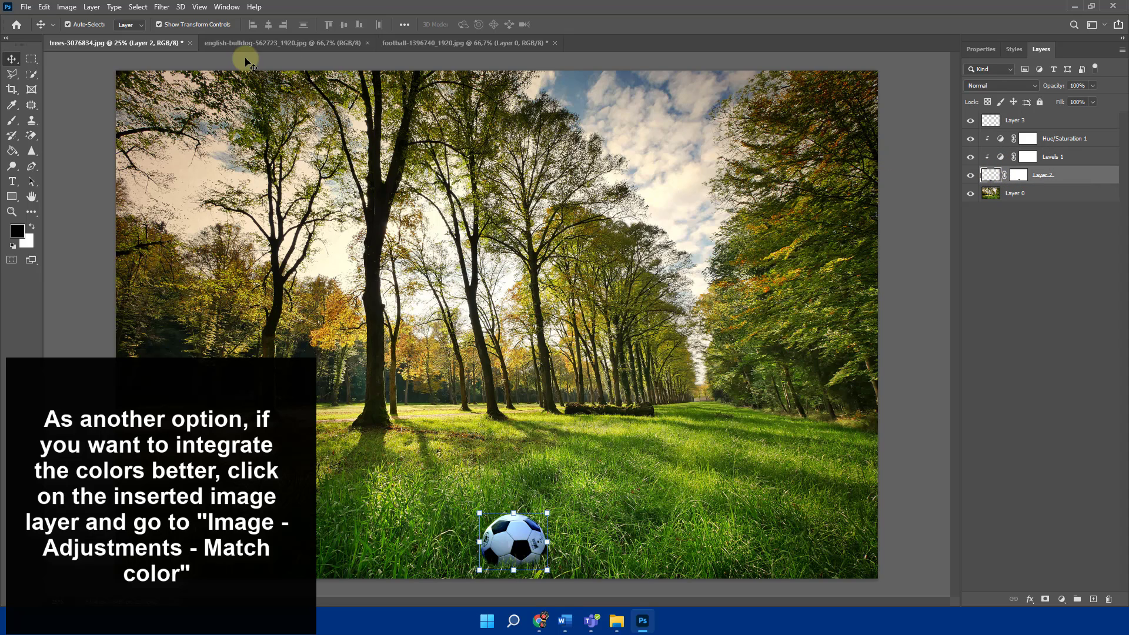
{"action": "left_click", "coordinate": [73, 8]}
{"action": "mouse_move", "coordinate": [82, 37]}
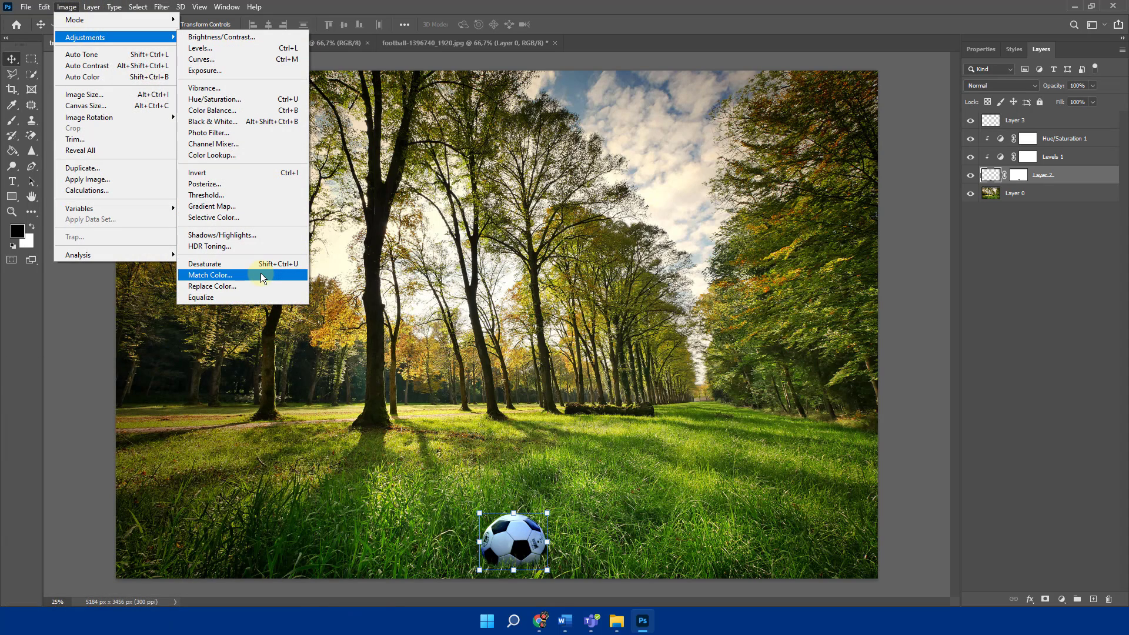
{"action": "left_click", "coordinate": [261, 275]}
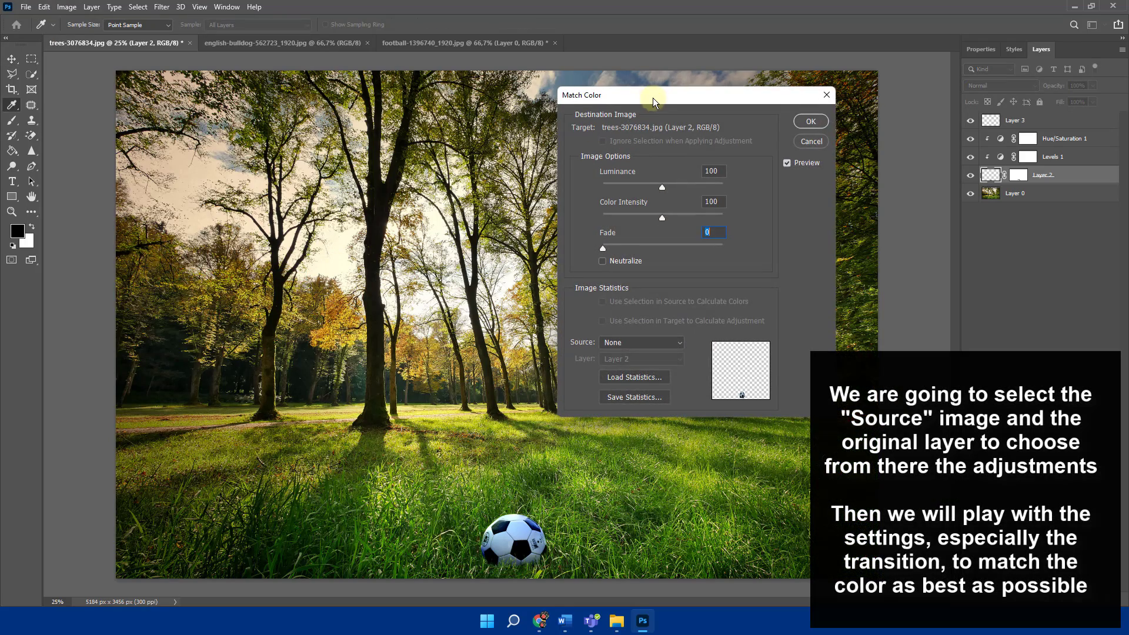
{"action": "left_click_drag", "start_coordinate": [649, 88], "coordinate": [175, 188]}
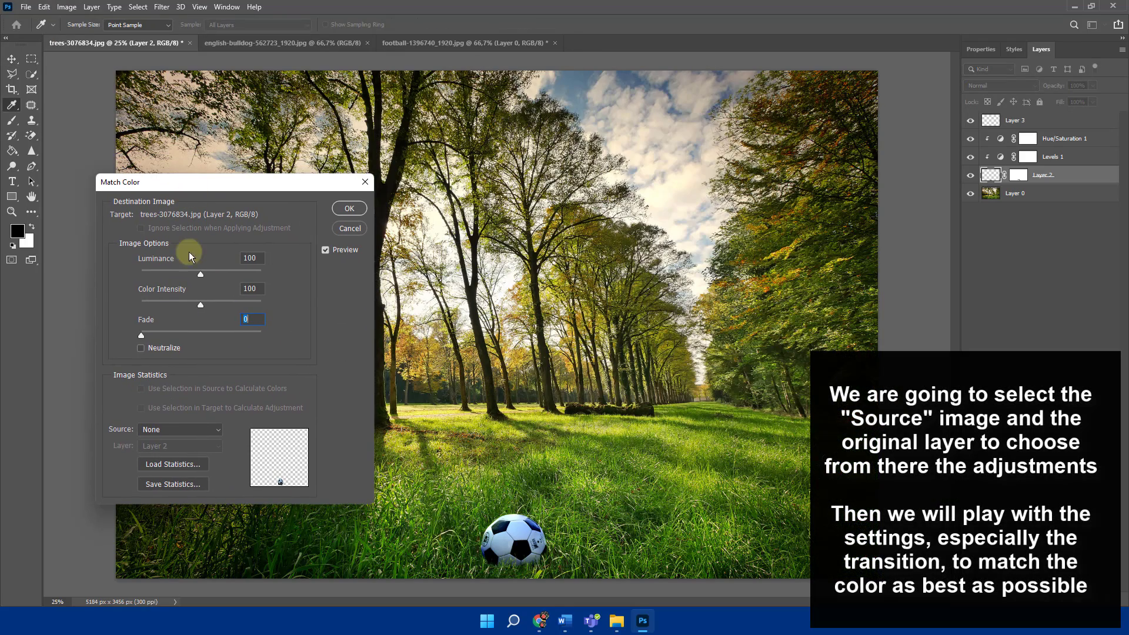
- Use trees-3076834.jpg as the Match Color source, with Layer 0 as the source layer
{"action": "left_click", "coordinate": [172, 428]}
{"action": "left_click", "coordinate": [174, 447]}
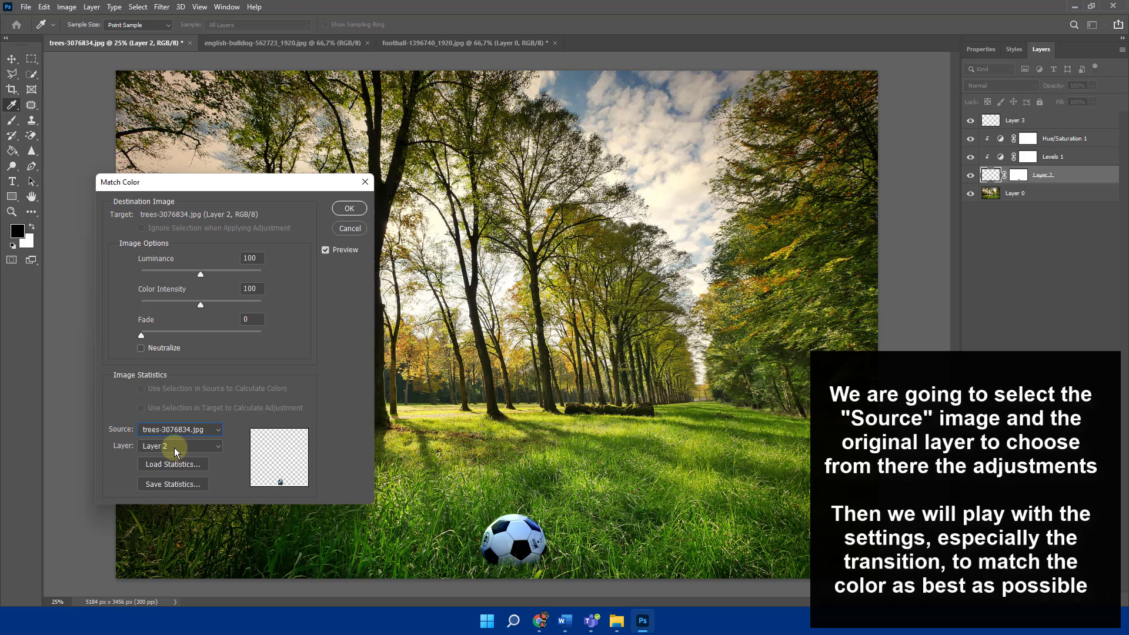
{"action": "left_click", "coordinate": [172, 446]}
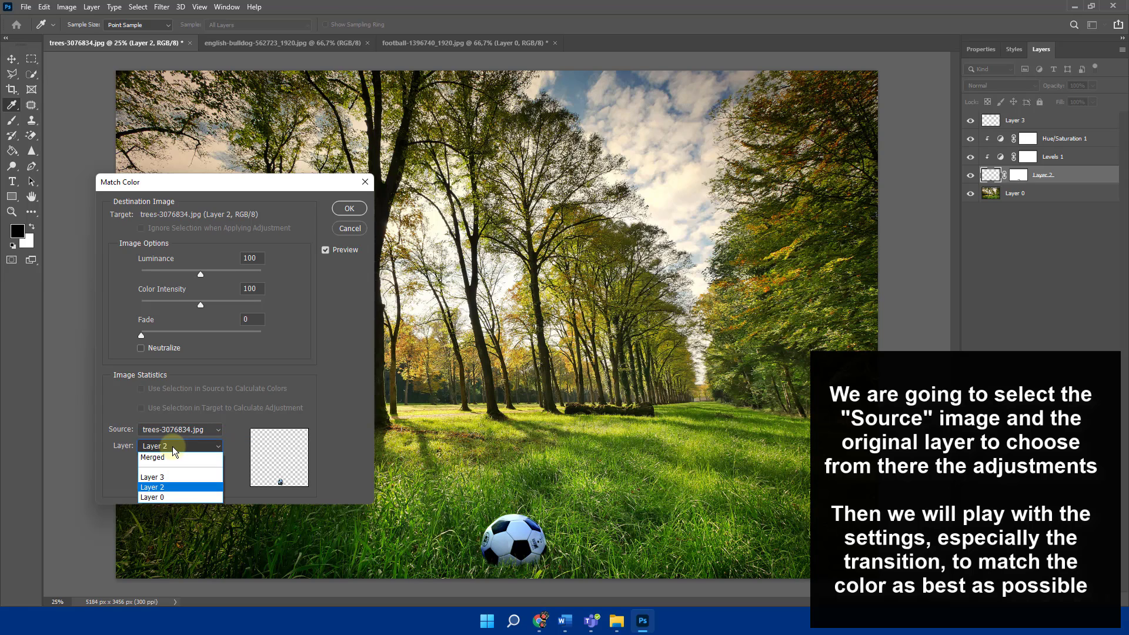
{"action": "left_click", "coordinate": [157, 495]}
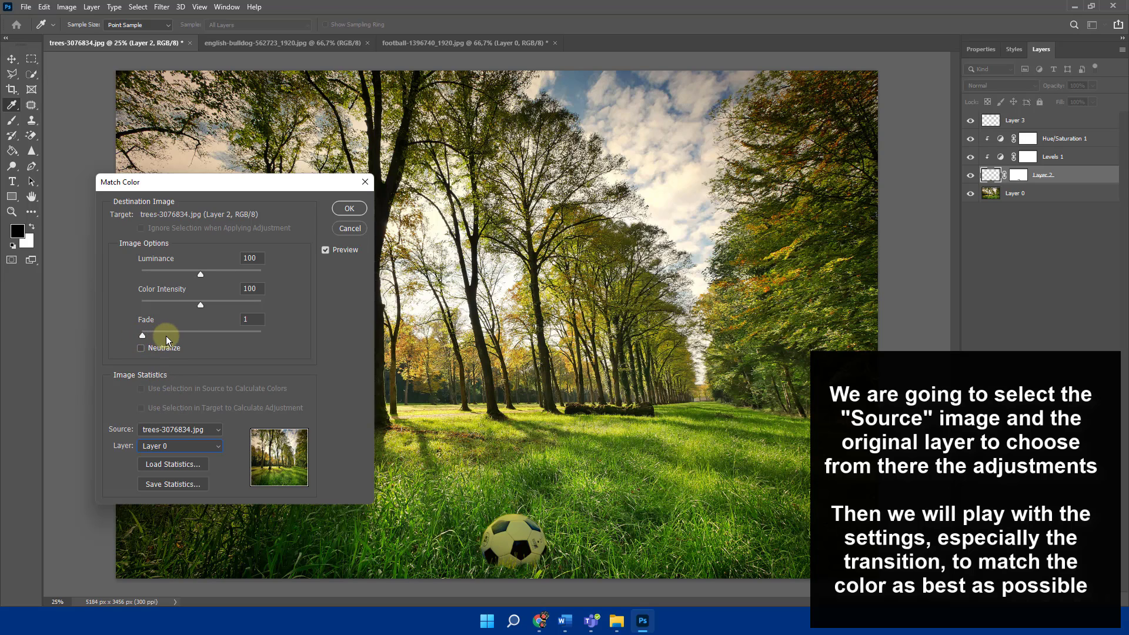
- Set the Match Color Fade to 48, apply the adjustment, and select the background layer
{"action": "left_click_drag", "start_coordinate": [192, 336], "coordinate": [233, 333]}
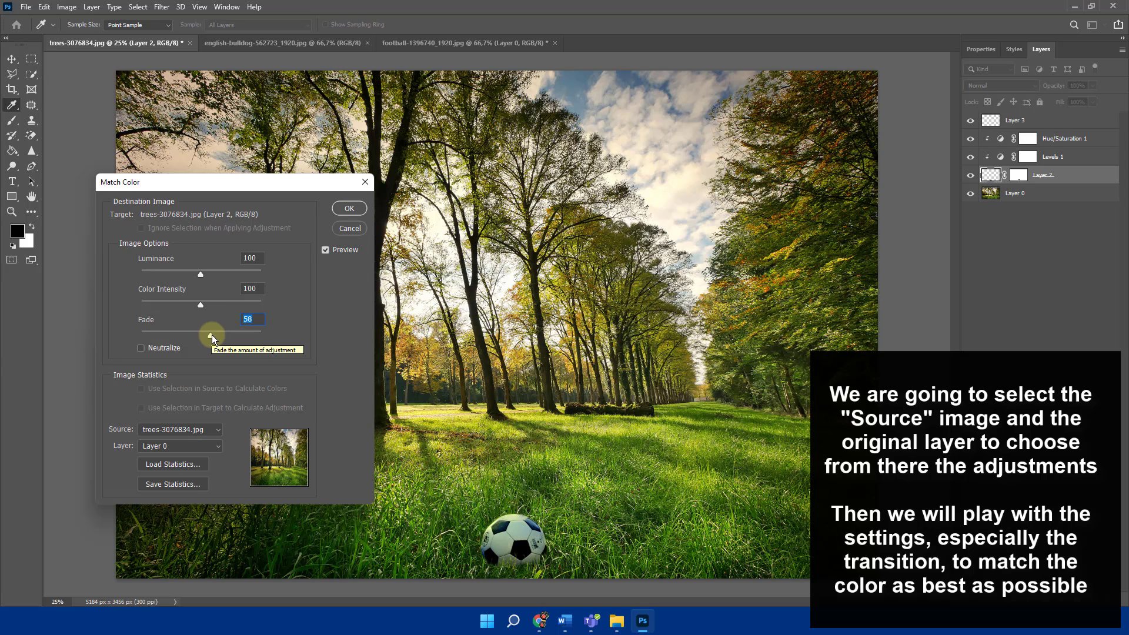
{"action": "left_click_drag", "start_coordinate": [212, 334], "coordinate": [199, 334]}
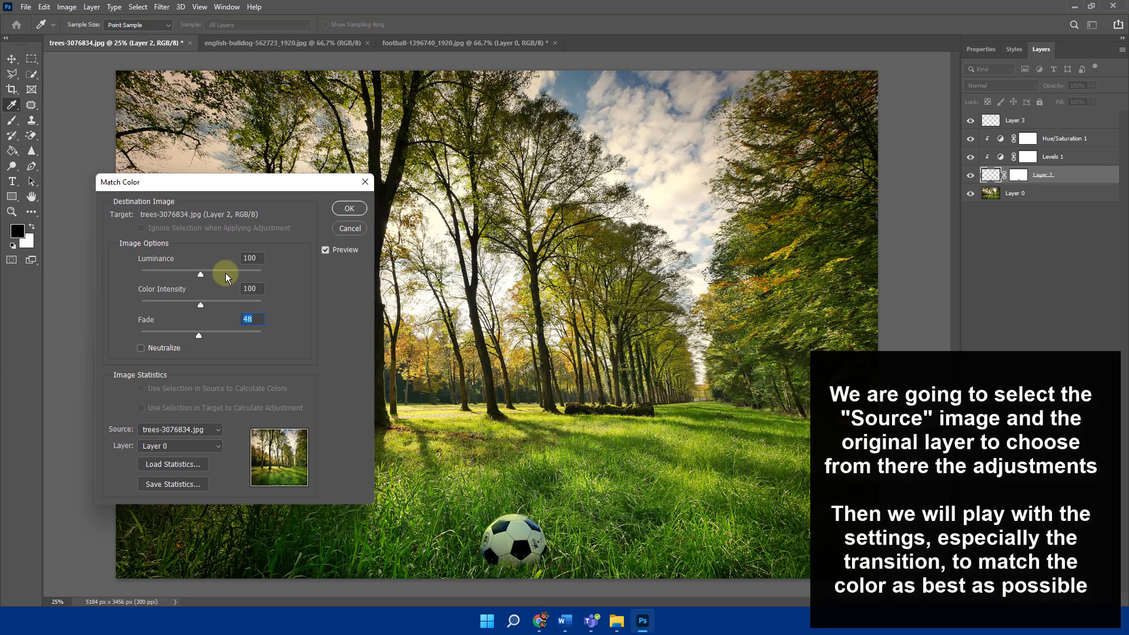
{"action": "left_click", "coordinate": [341, 209]}
{"action": "key", "text": "v"}
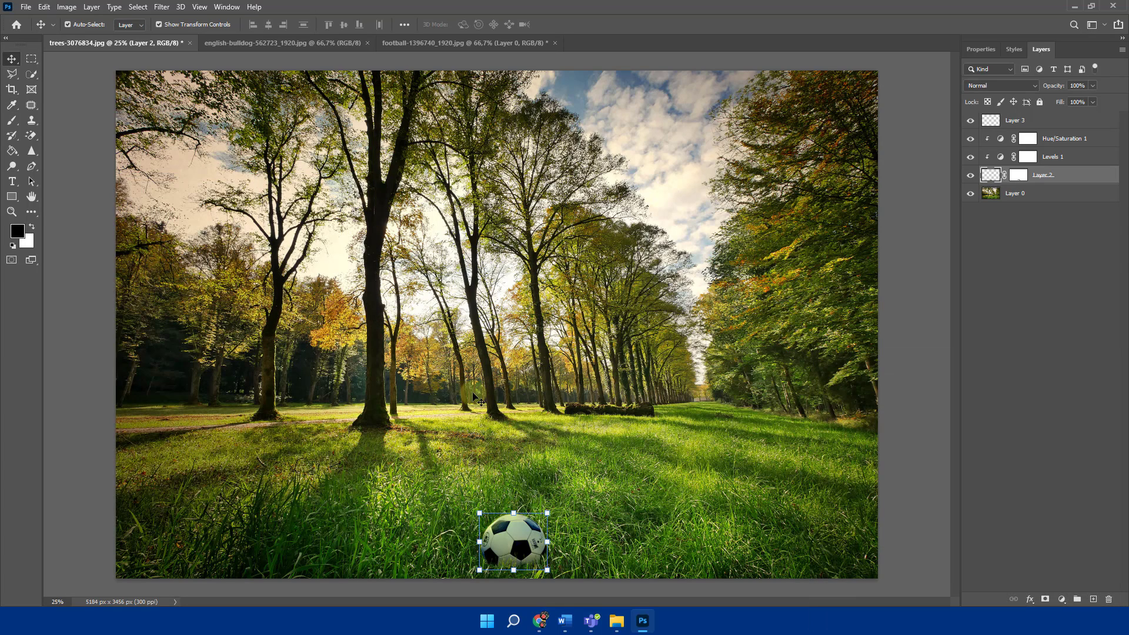
{"action": "left_click", "coordinate": [682, 473]}
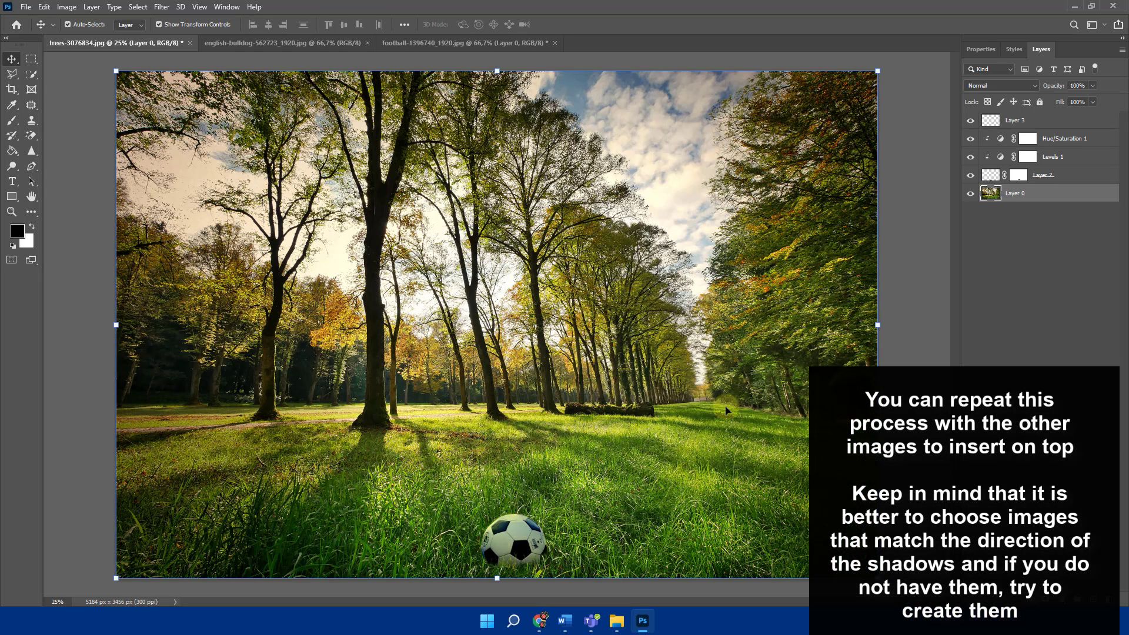